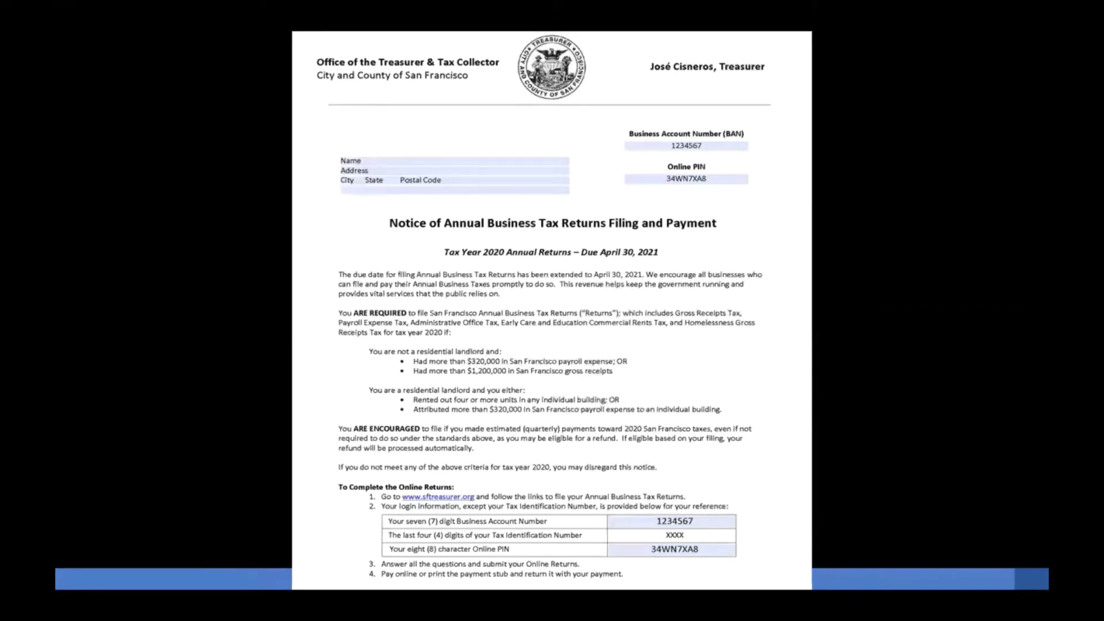
key("Right")
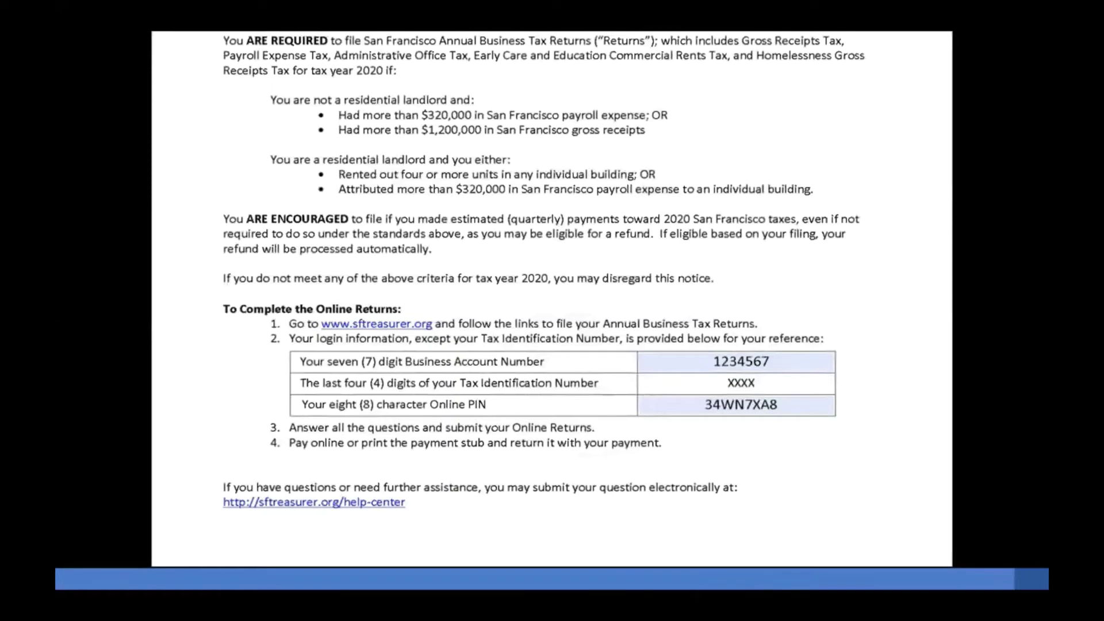
key("Right")
key("Right")
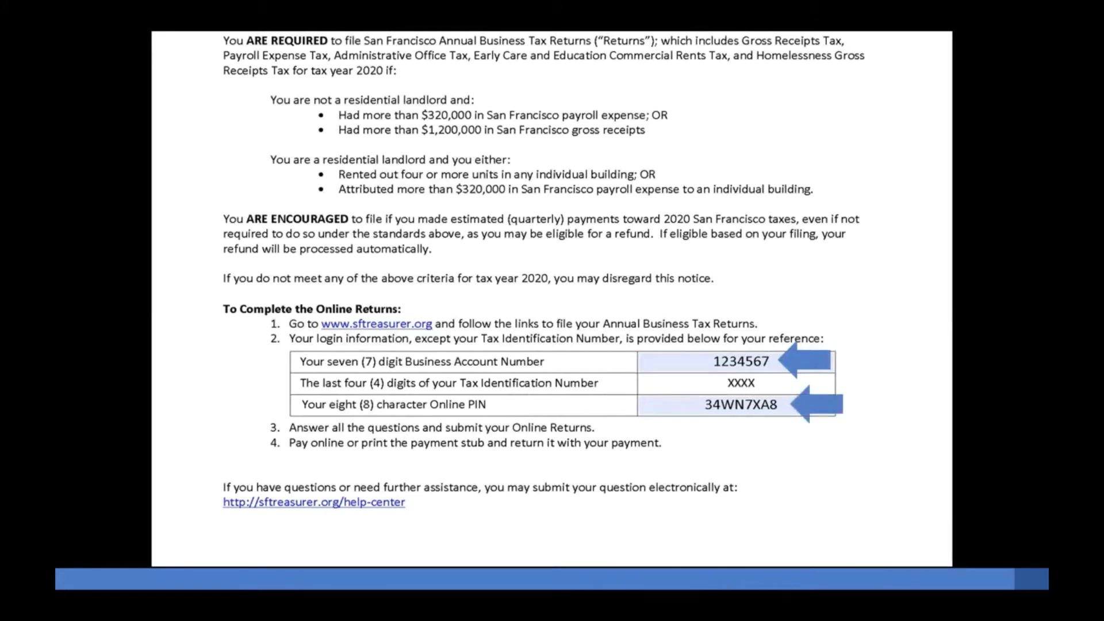
key("Right")
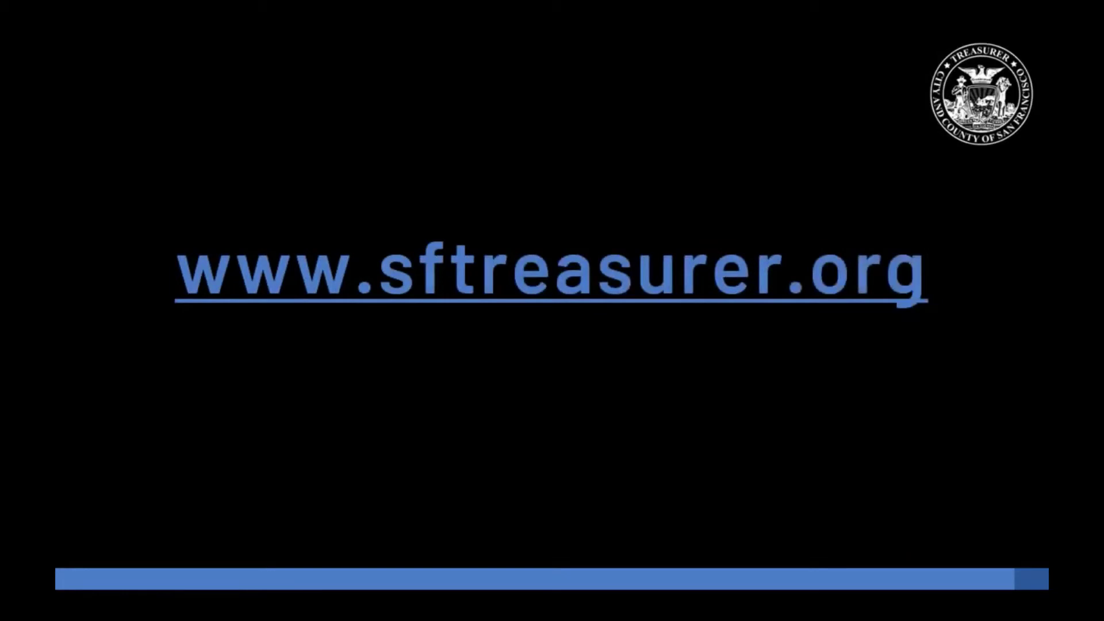
left_click(360, 285)
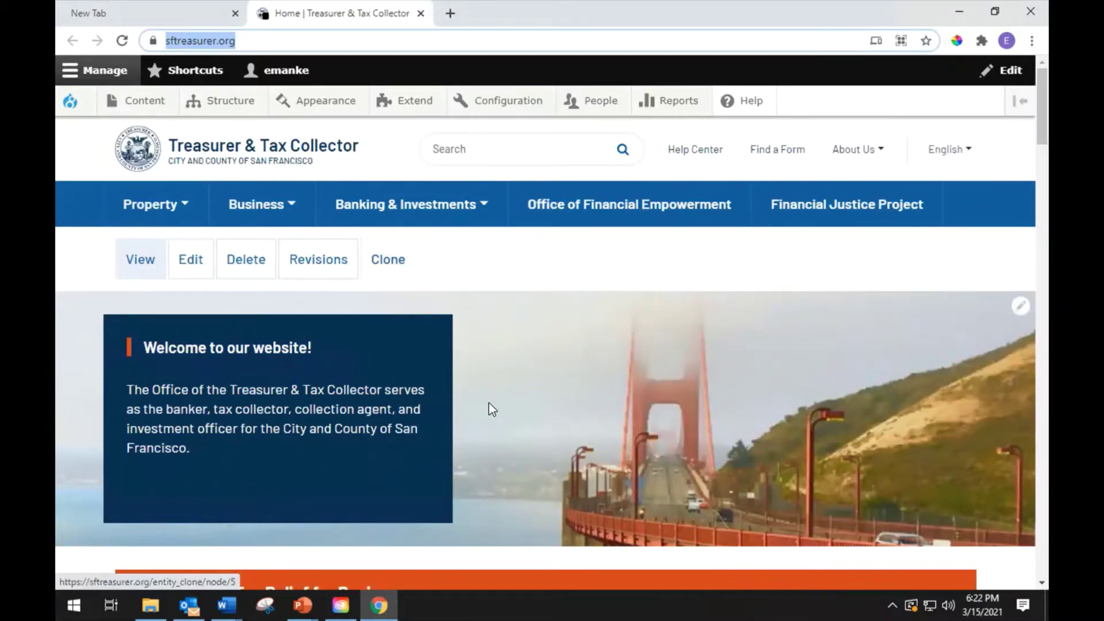
scroll(463, 408, "down", 7)
scroll(460, 409, "down", 1)
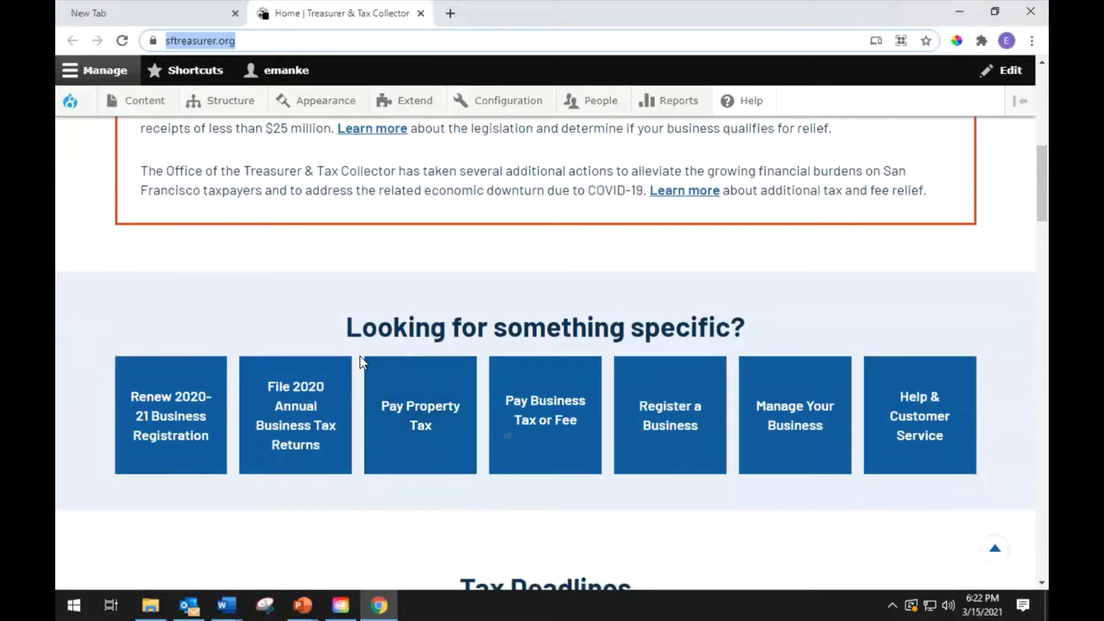
left_click(287, 419)
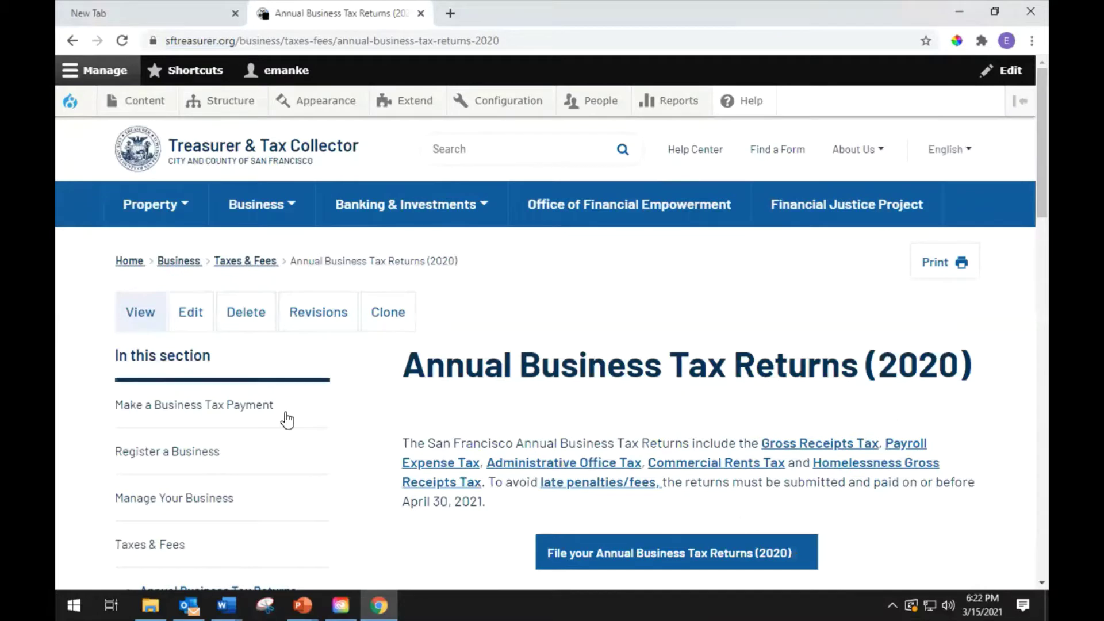
Step: Launch the online filing of the 2020 Annual Business Tax Returns and submit the login details to enter it
scroll(474, 419, "down", 4)
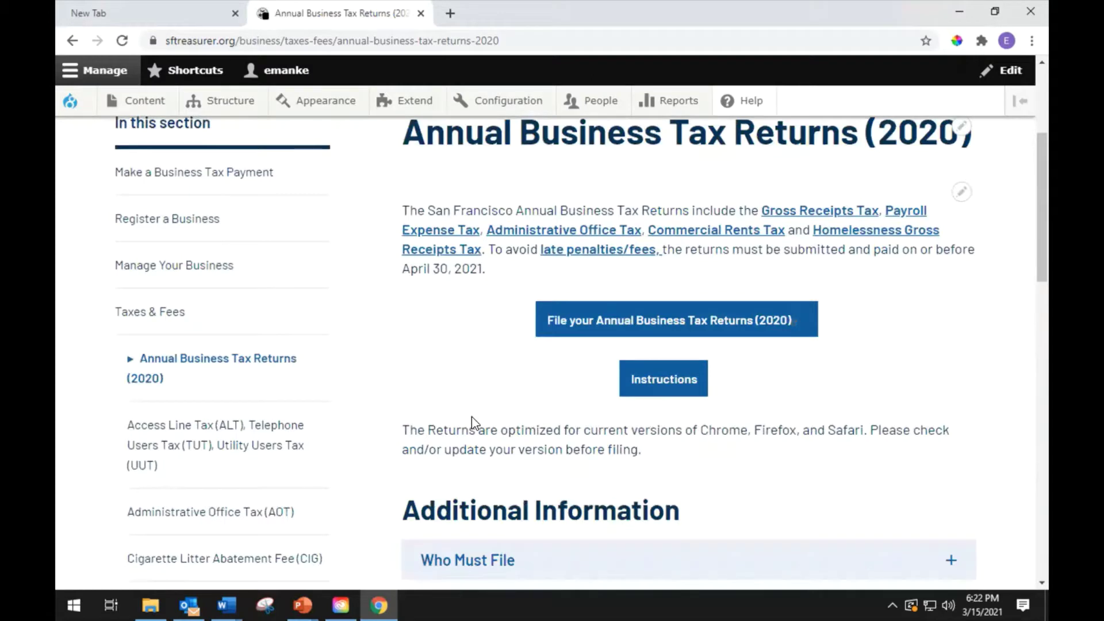
left_click(645, 321)
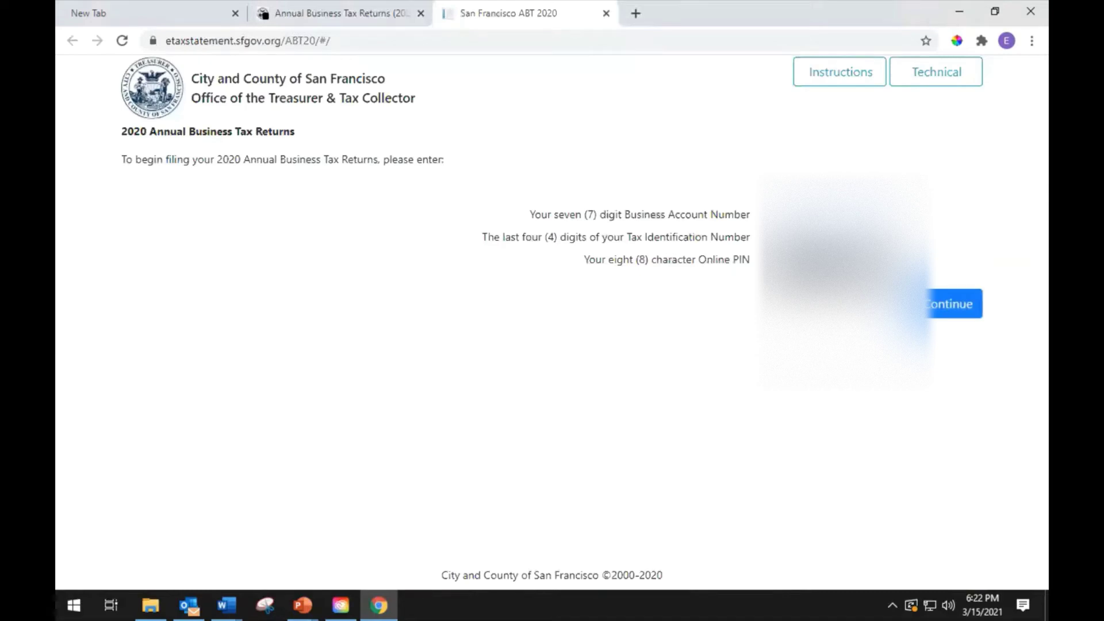
left_click(944, 316)
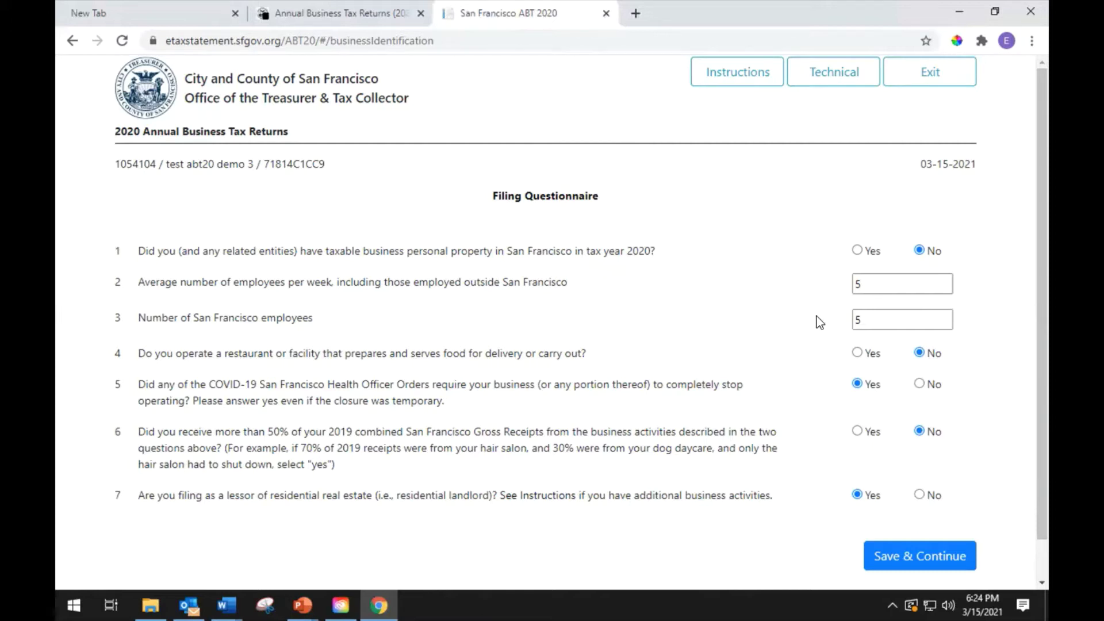
Step: Check both employee-count answers, and answer No to operating a restaurant and No to filing as a lessor of residential real estate
left_click(895, 290)
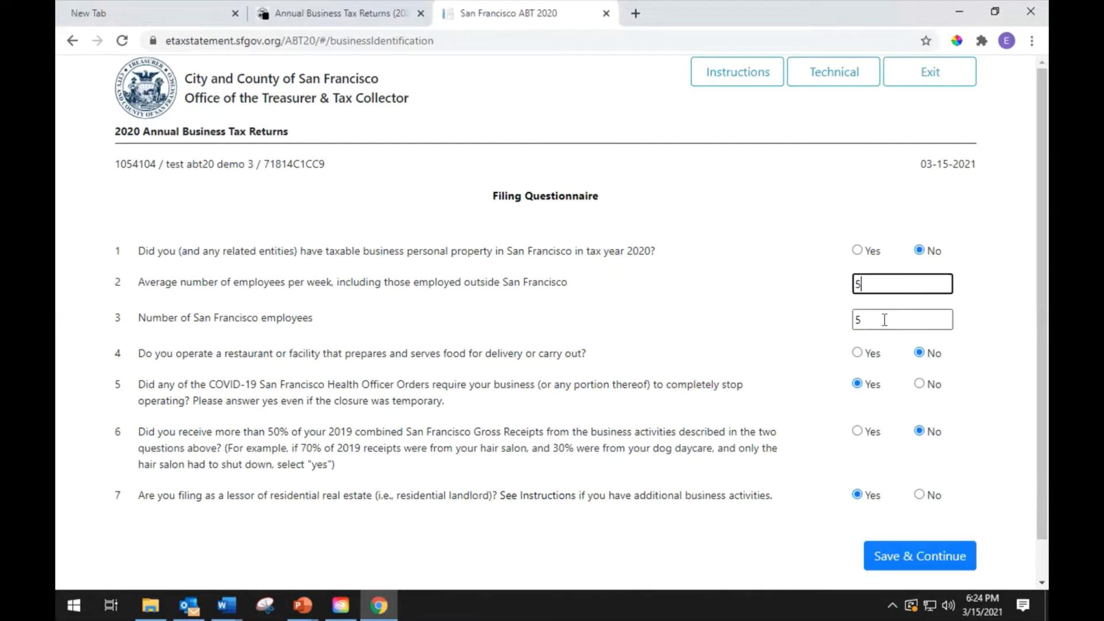
left_click(885, 320)
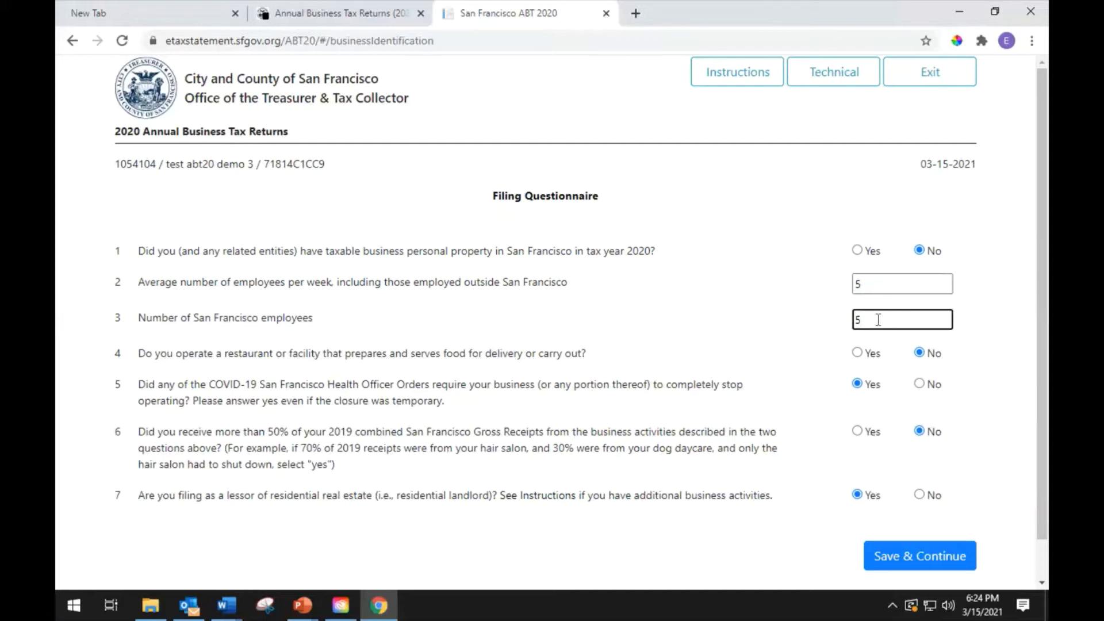
left_click(919, 354)
left_click(919, 496)
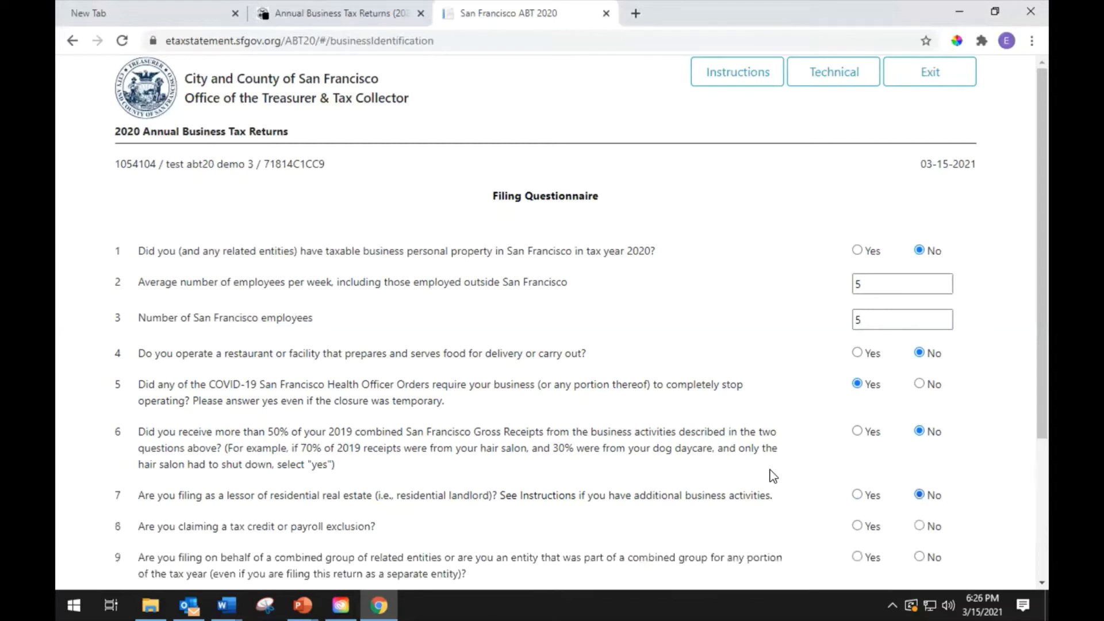
Step: Answer No to tax credits, combined group and over 1,000 employees, Yes to commercial rent receipts, and save the questionnaire
scroll(764, 476, "down", 3)
scroll(762, 476, "down", 1)
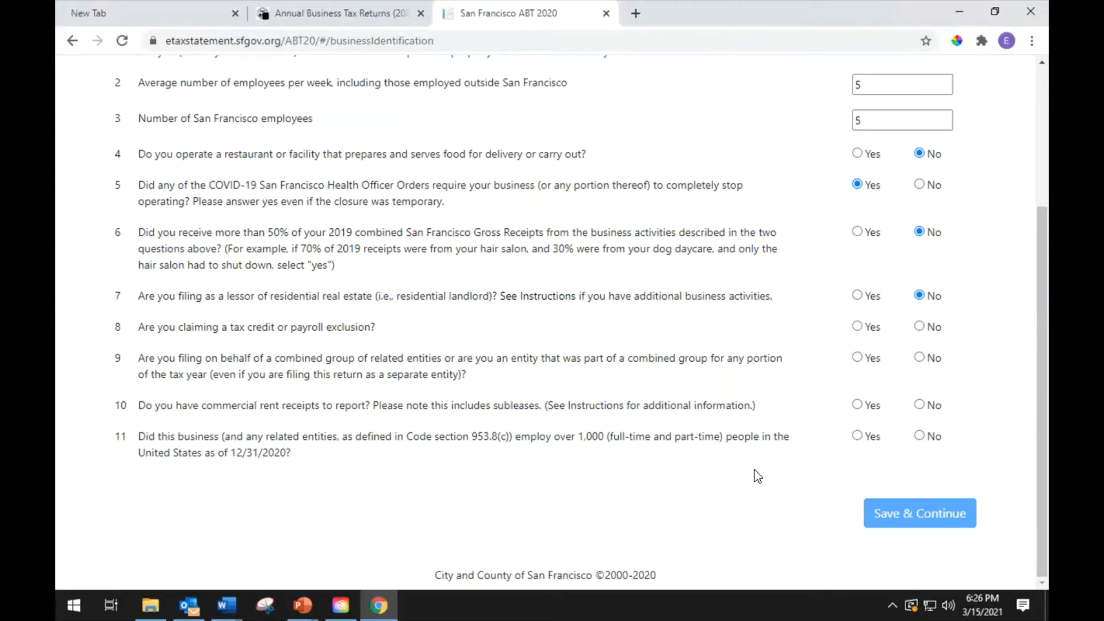
left_click(920, 327)
left_click(920, 358)
left_click(918, 437)
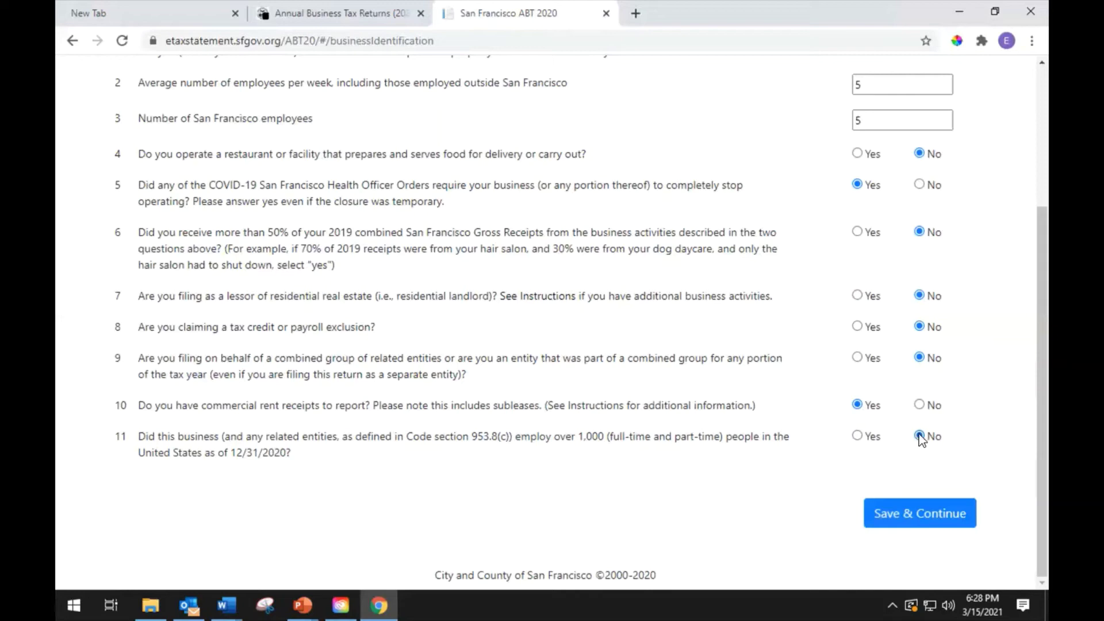
left_click(917, 516)
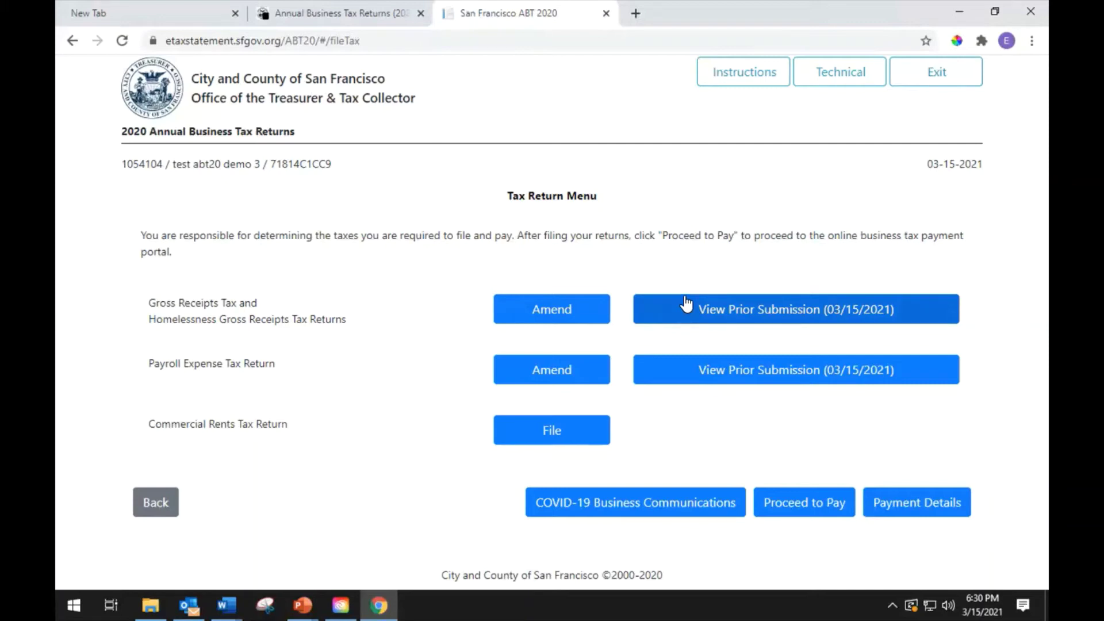
Step: Examine the COVID-19 Business Communications form, including its safety monitor, additional contact, and business category sections
left_click(640, 508)
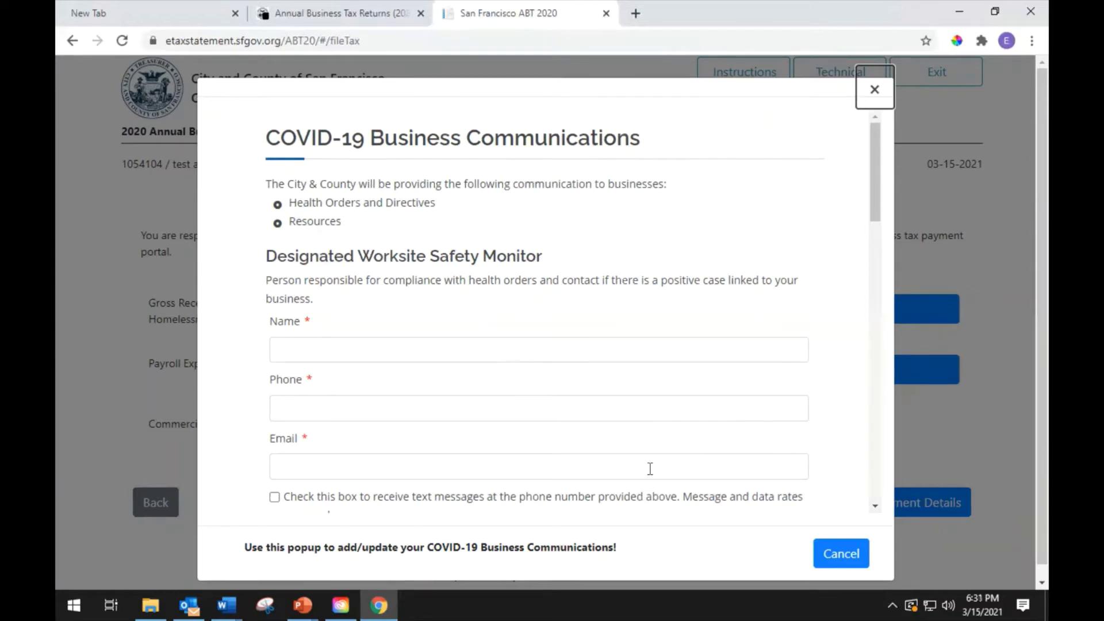
scroll(647, 472, "down", 1)
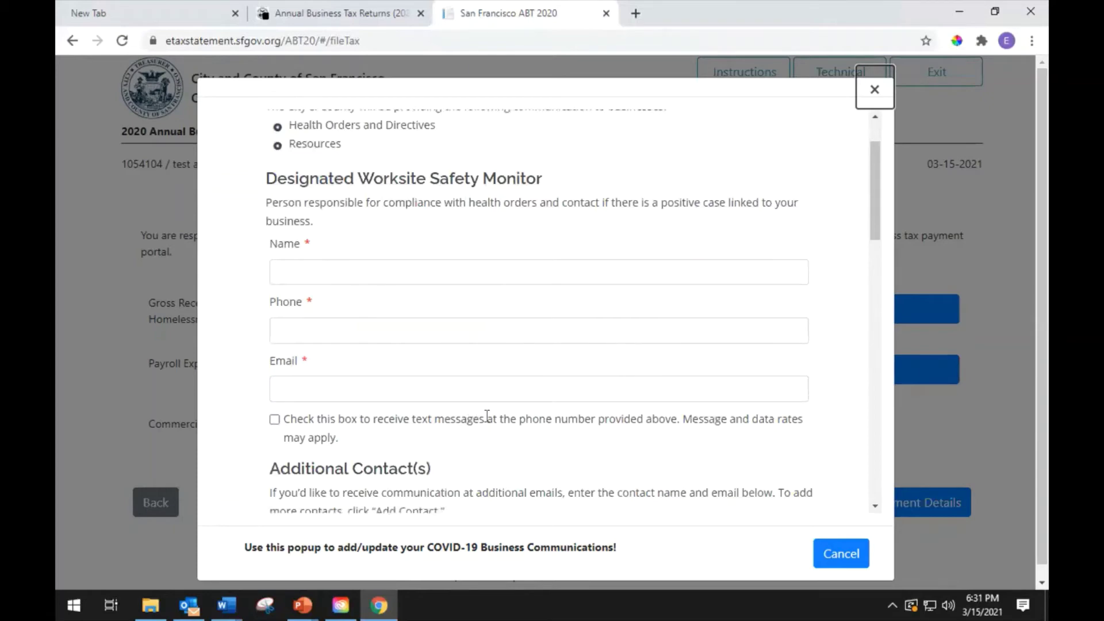
scroll(487, 415, "down", 4)
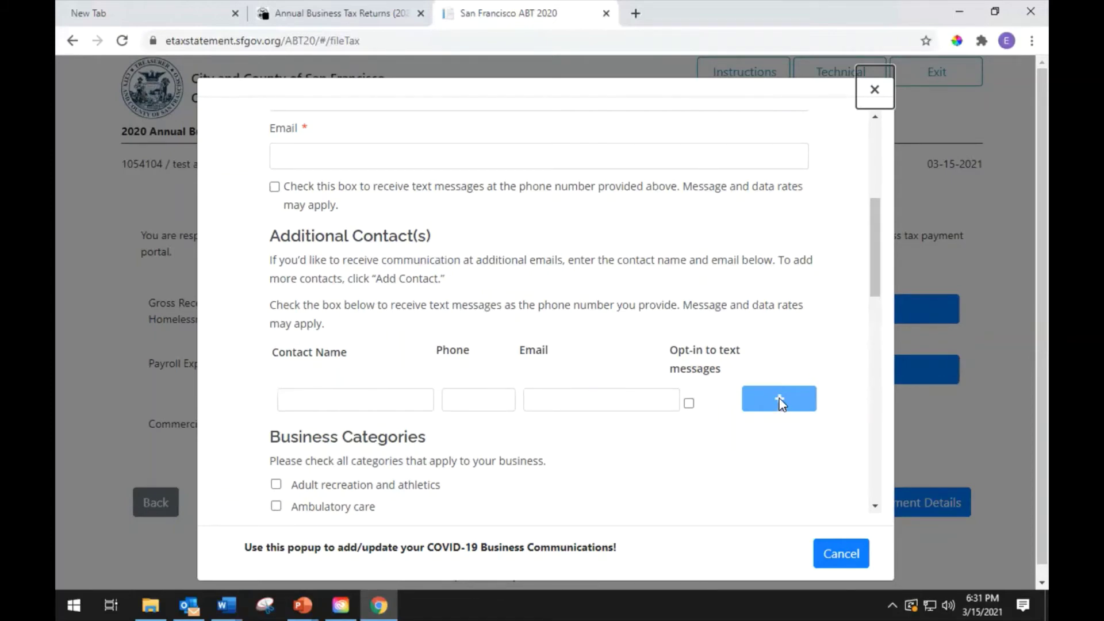
scroll(580, 448, "down", 4)
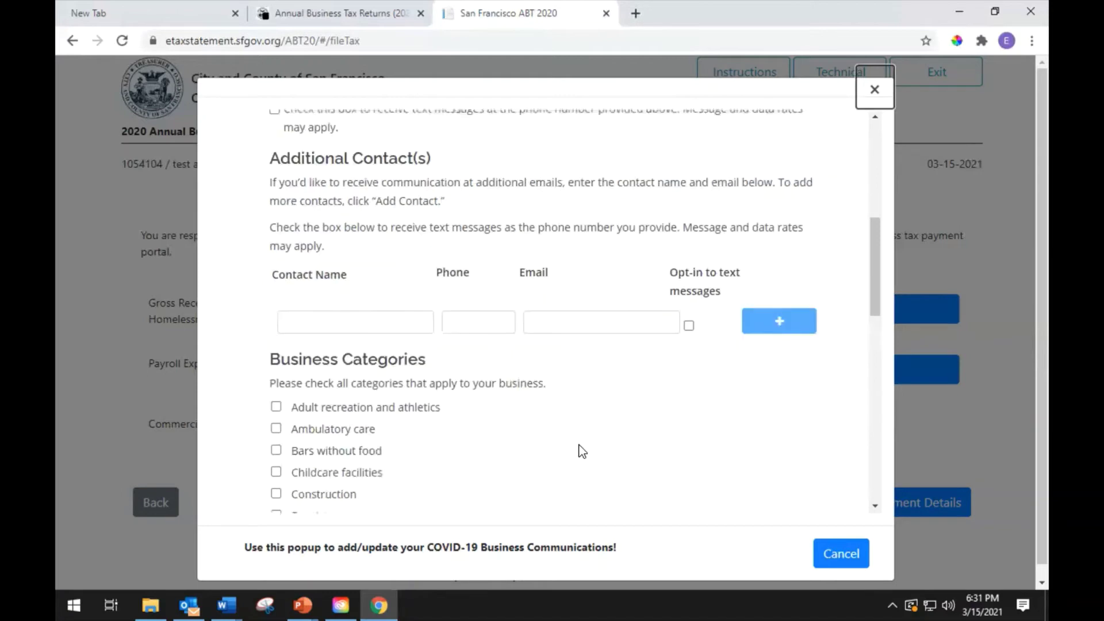
scroll(575, 450, "down", 1)
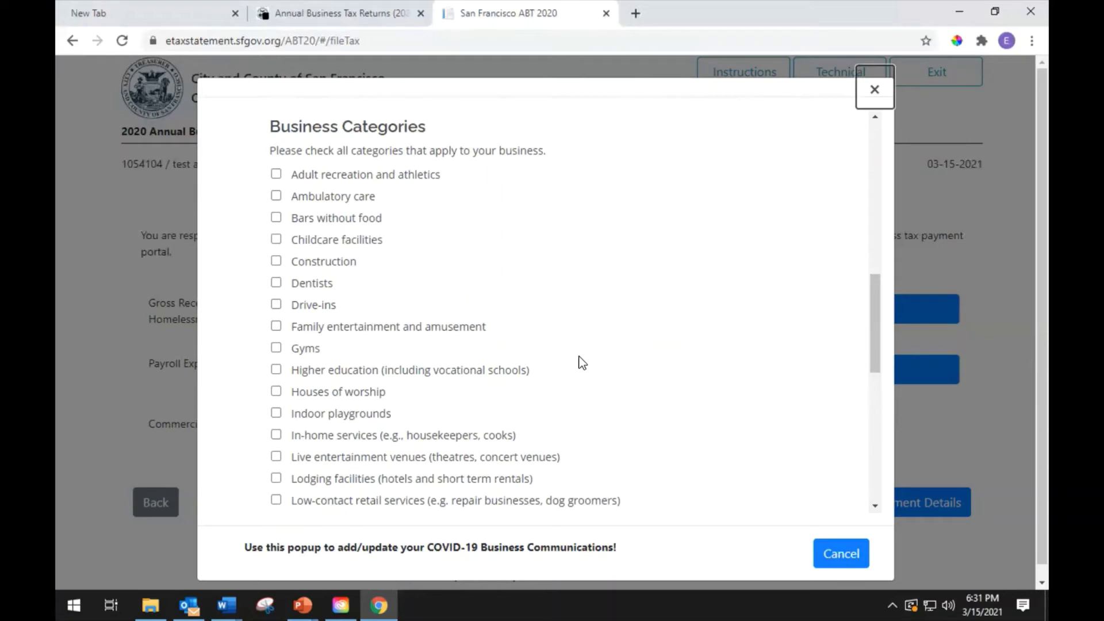
scroll(576, 358, "down", 7)
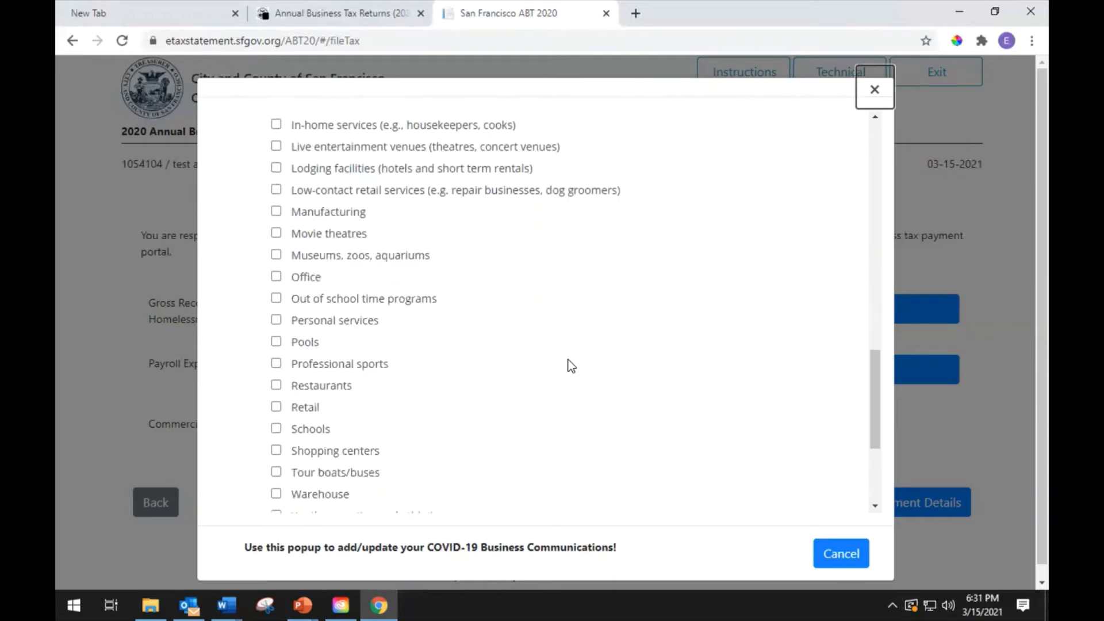
scroll(571, 365, "down", 3)
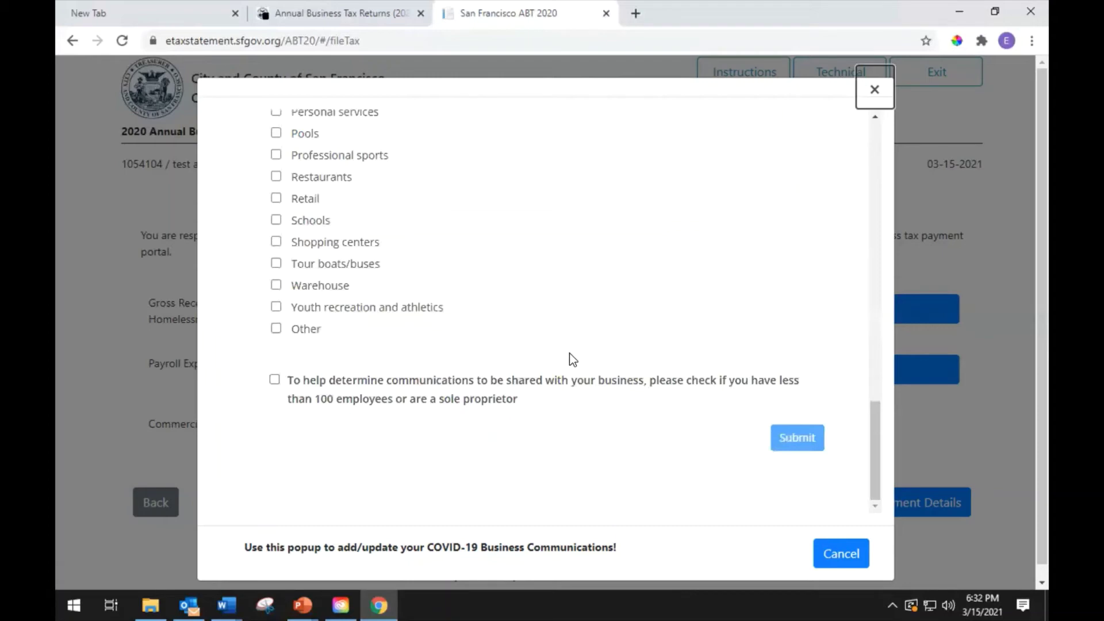
scroll(626, 369, "down", 1)
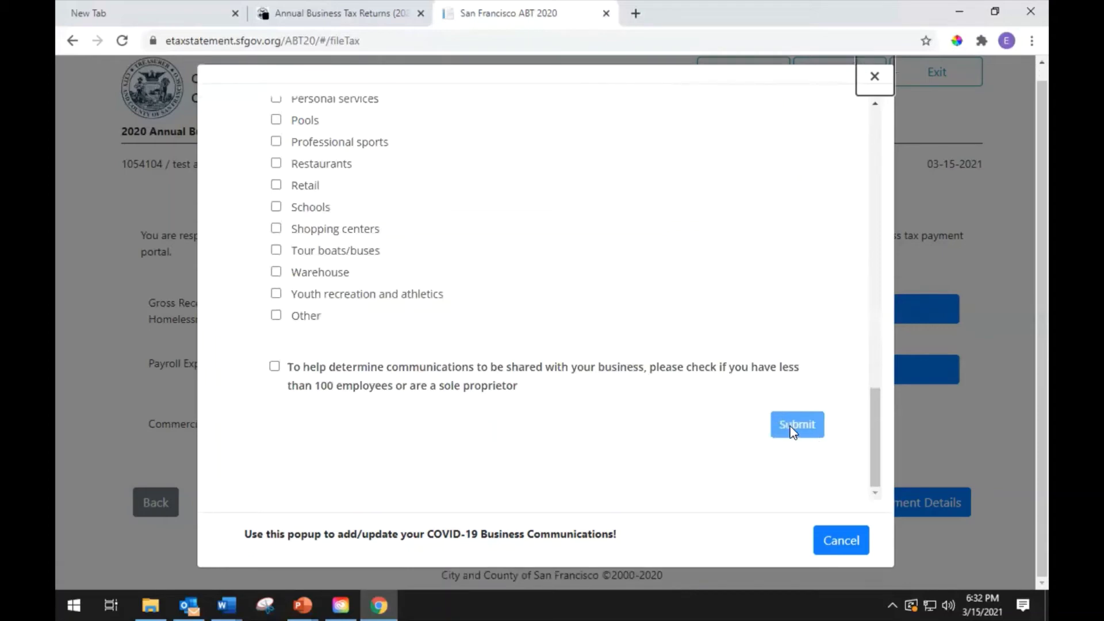
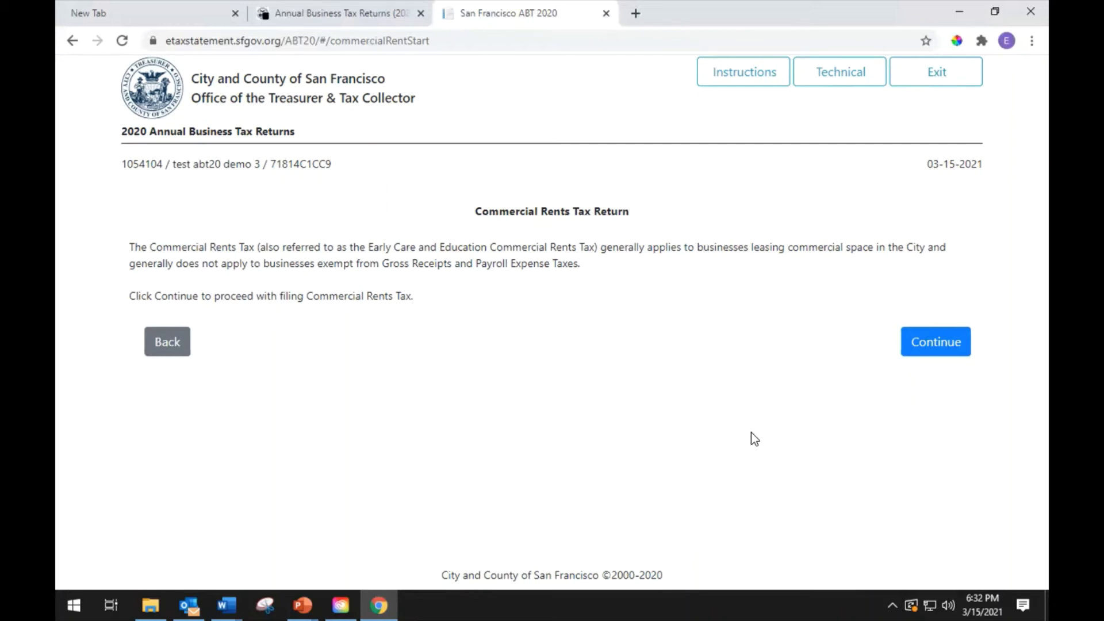
Step: Proceed with the Commercial Rents Tax Return and select the TEST ABT20 DEMO 3 location as having commercial rents
left_click(918, 350)
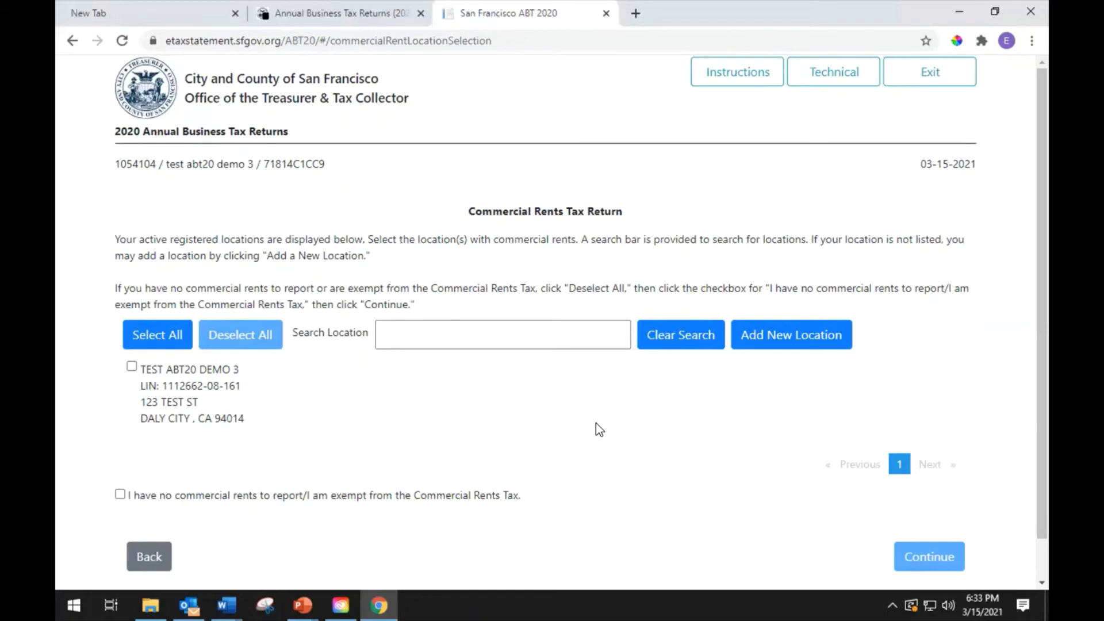
left_click(132, 367)
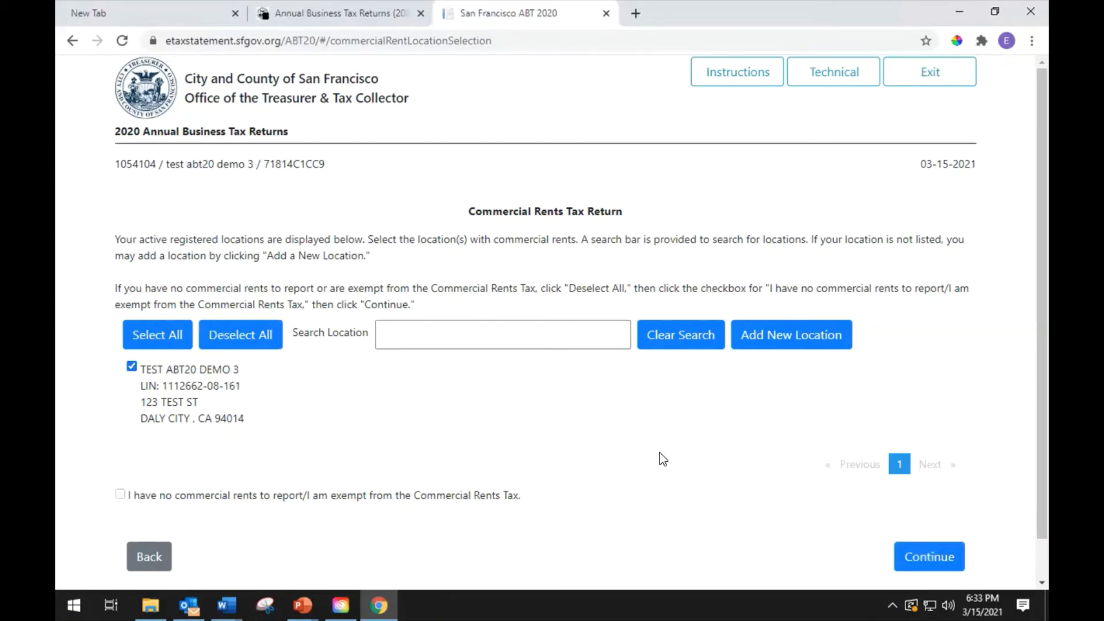
Step: Look at the location search and the Add Location form, and close the form without adding a location
left_click(463, 341)
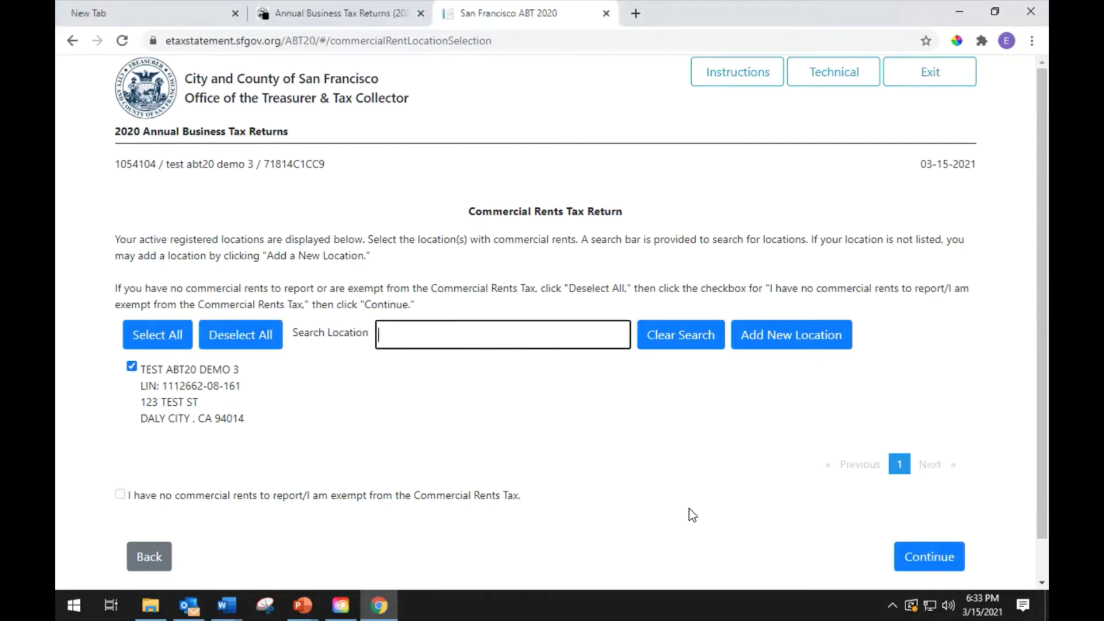
left_click(776, 343)
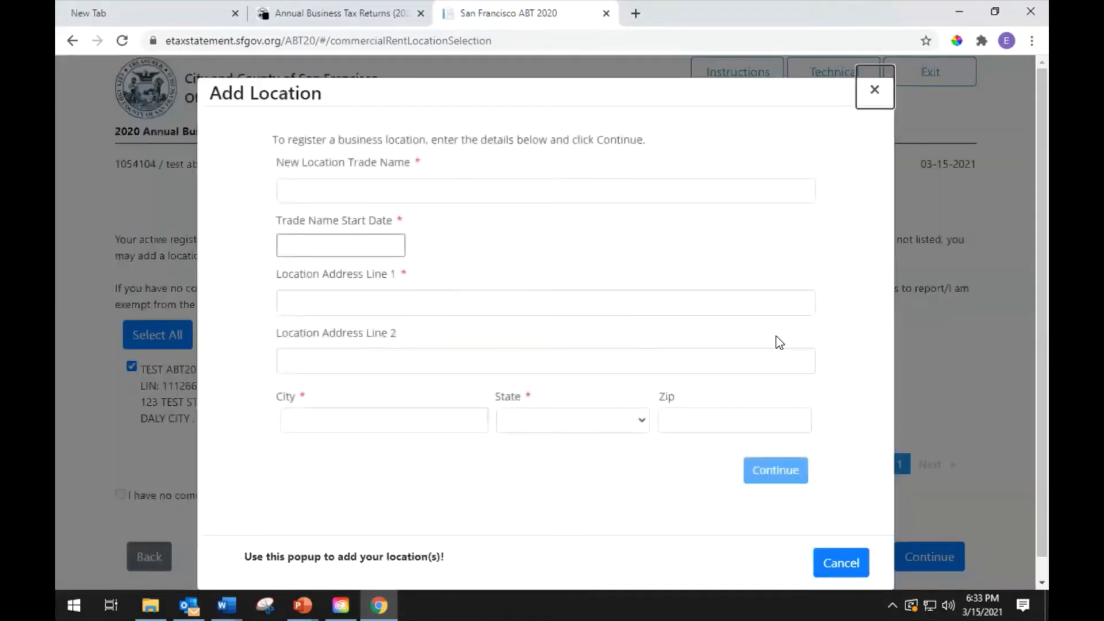
left_click(875, 91)
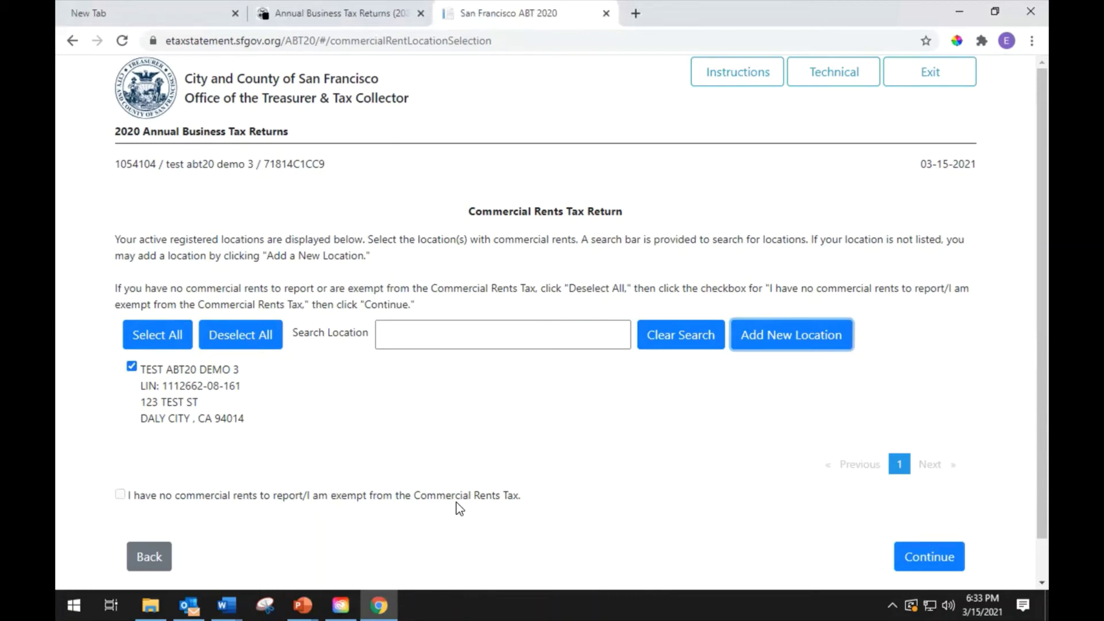
Step: Continue with the selected location and set the building's leased square footage to 5000
left_click(900, 555)
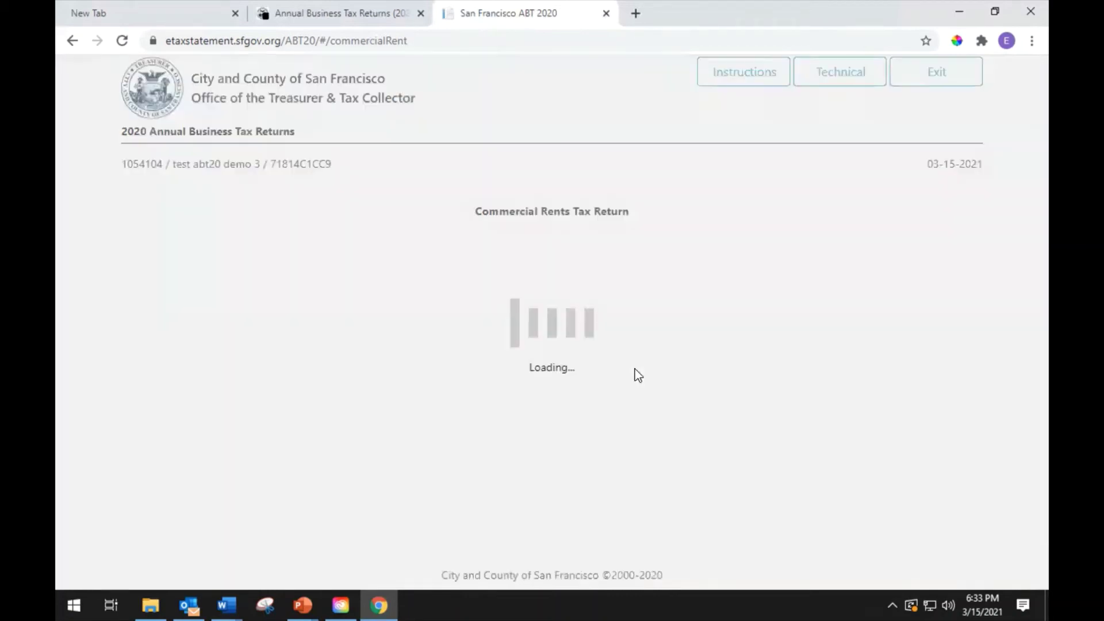
scroll(523, 364, "down", 1)
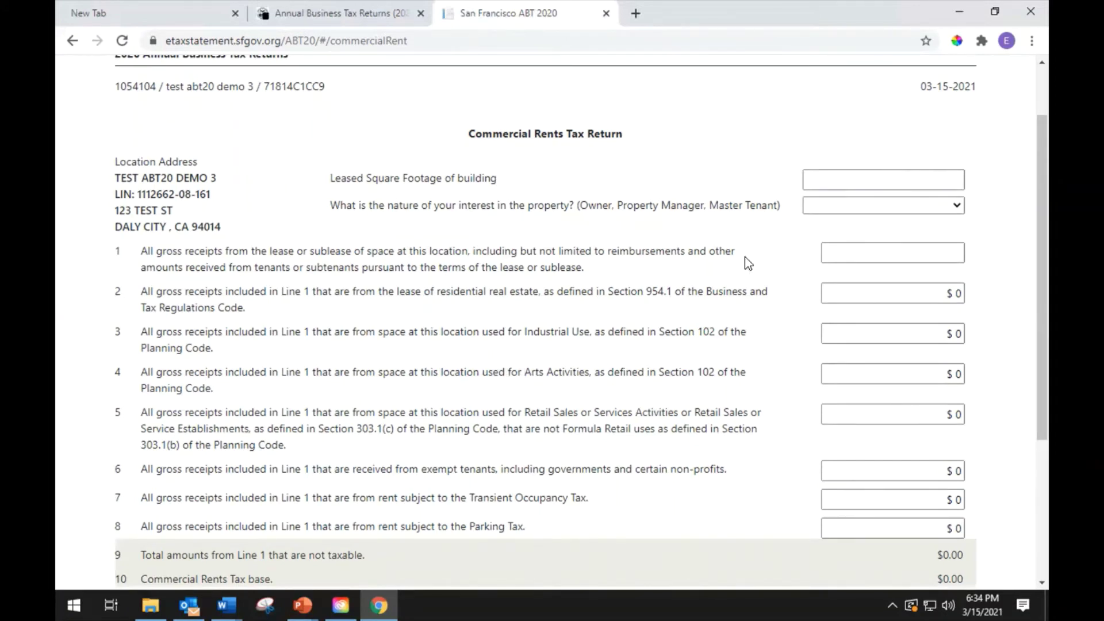
left_click(861, 176)
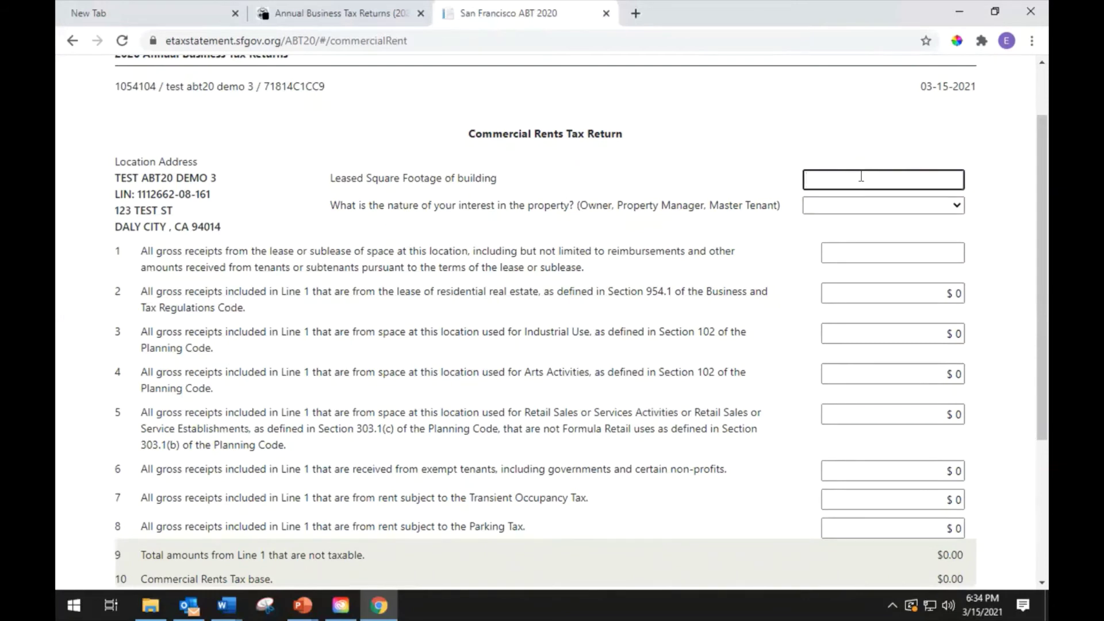
type("5000")
left_click(672, 174)
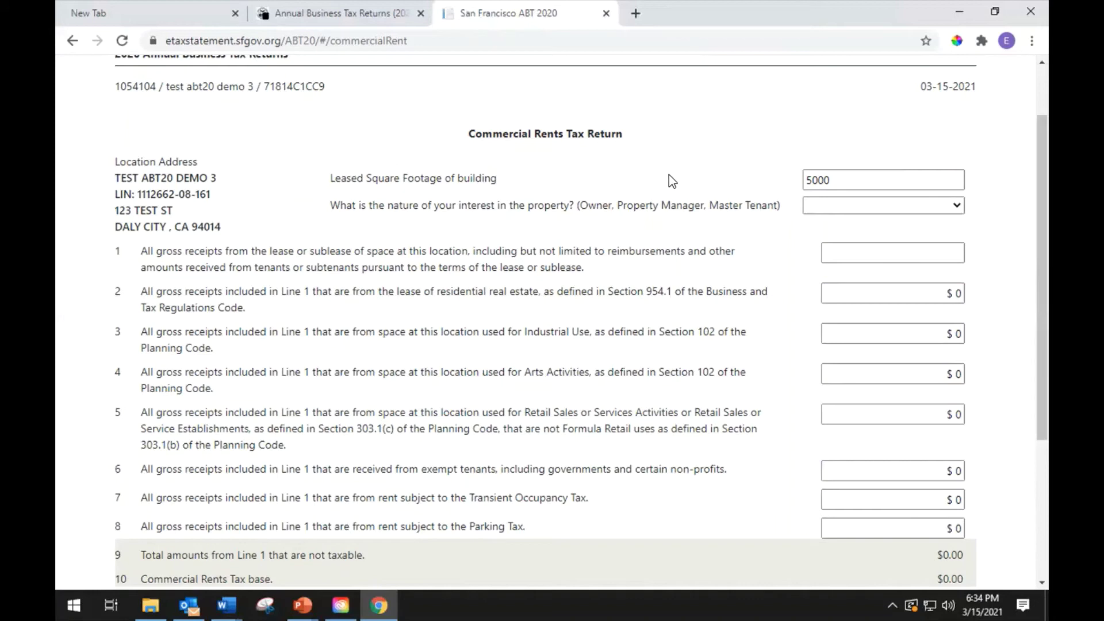
Step: Set the nature of interest in the property to Owner and the line 1 lease or sublease gross receipts to $200,000
left_click(921, 207)
left_click(910, 222)
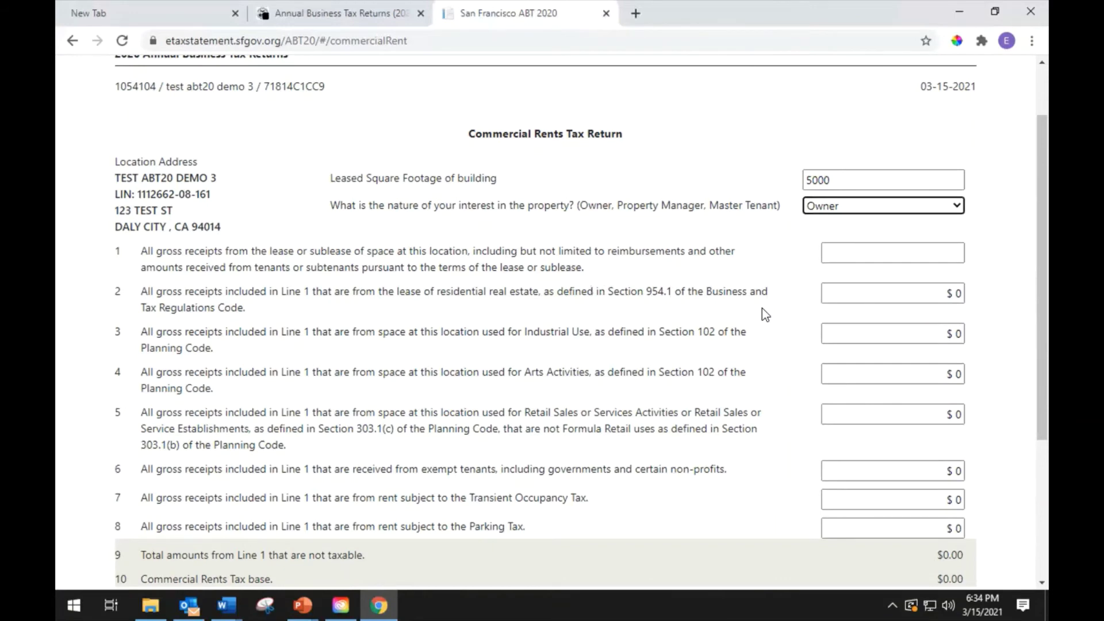
left_click(858, 259)
type("2000000")
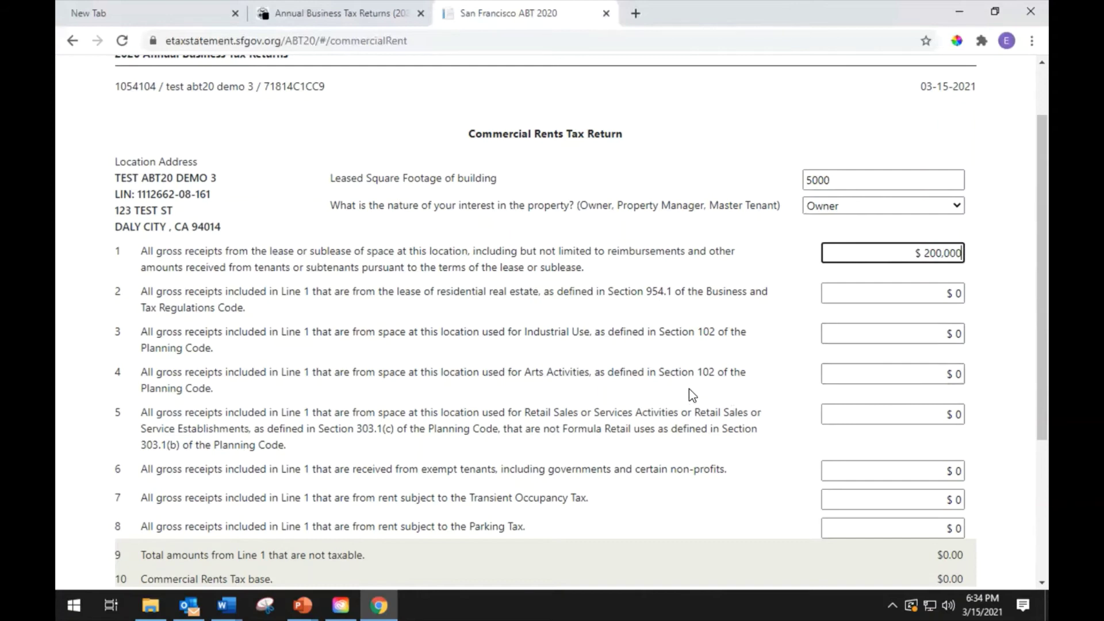
Step: Set the line 5 gross receipts from non-formula Retail Sales or Services space to $50,000
scroll(691, 391, "down", 1)
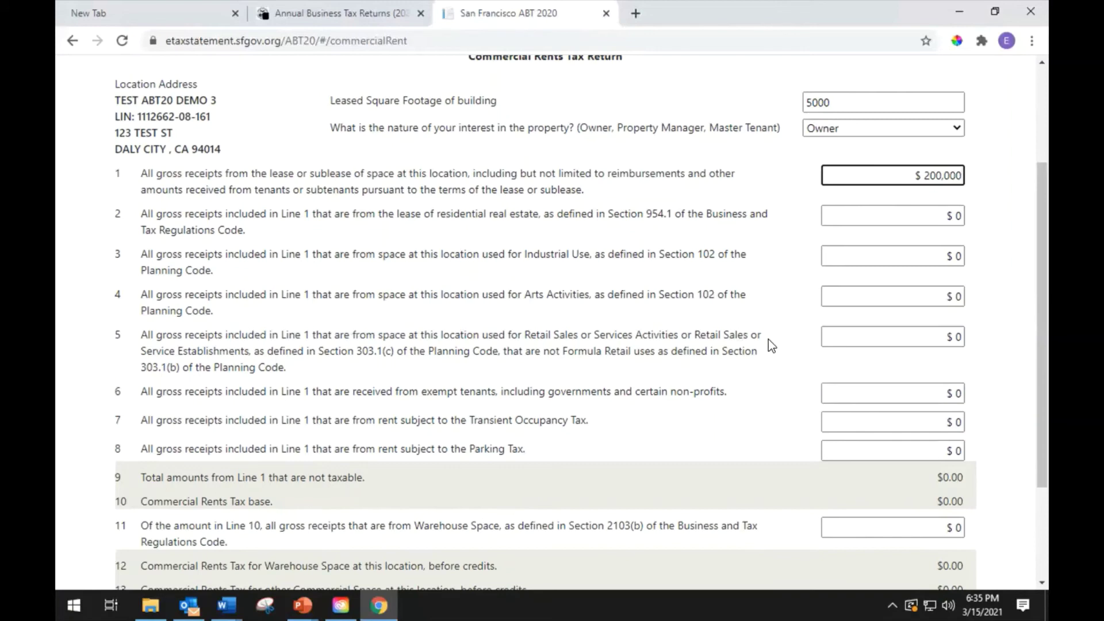
left_click(837, 340)
type("50,000")
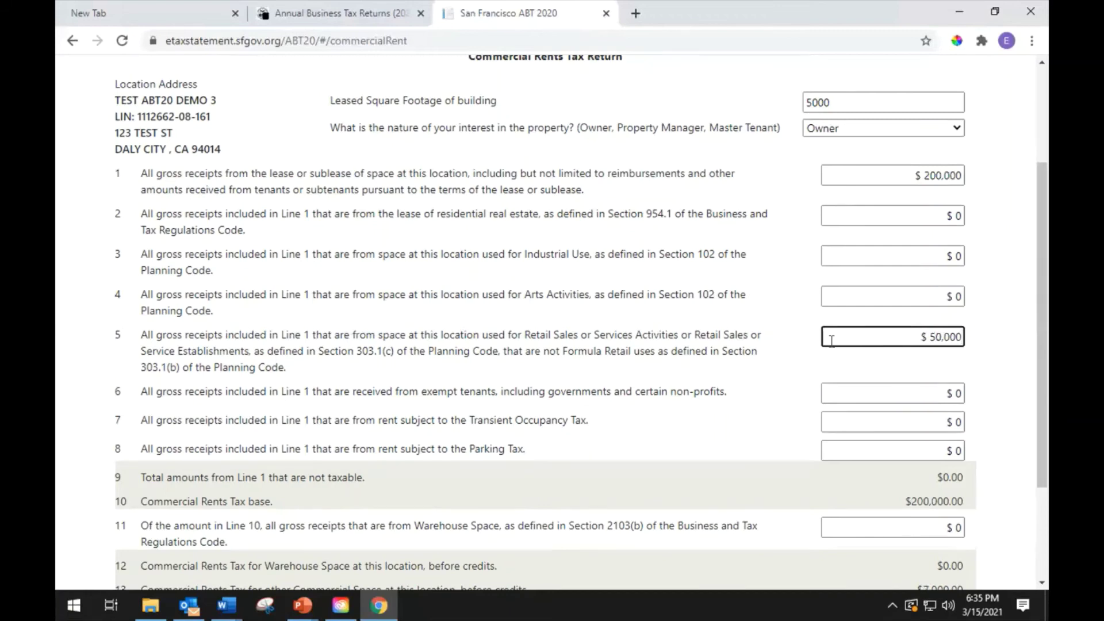
left_click(875, 392)
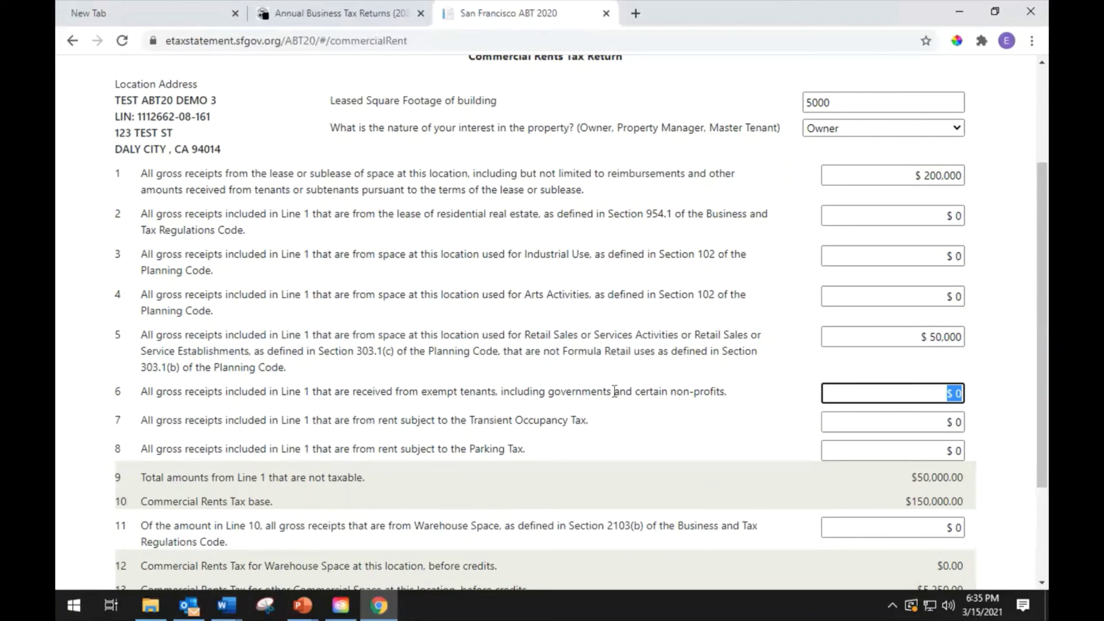
Step: Leave the line 6 to 8 exclusions at $0, save the location's return and continue to the Commercial Rents Tax Return Summary
scroll(614, 391, "down", 1)
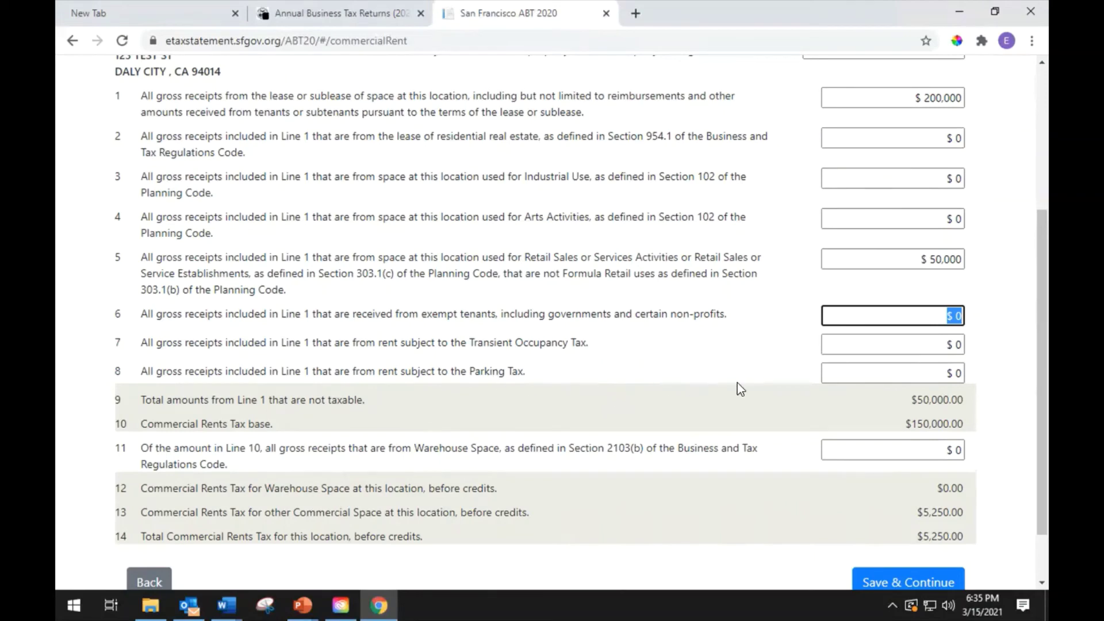
left_click(824, 373)
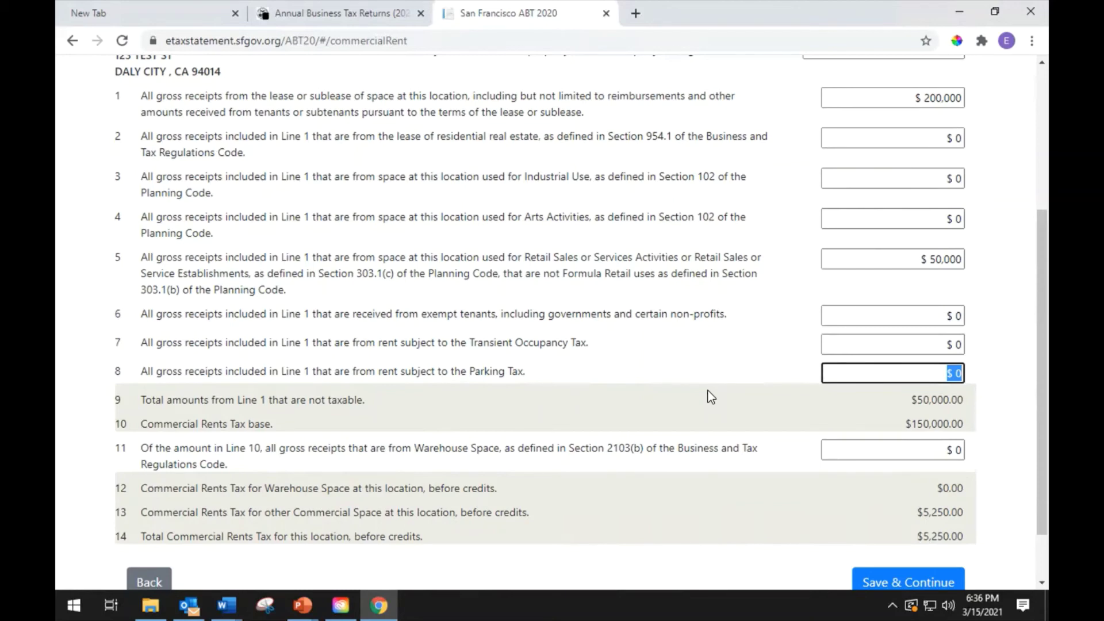
scroll(599, 388, "down", 2)
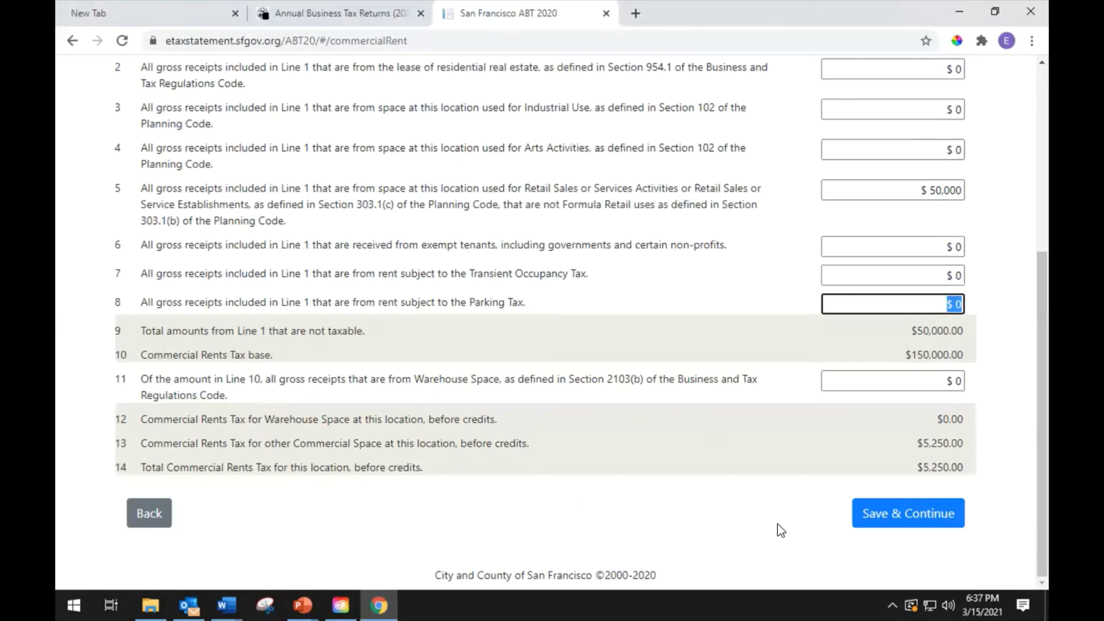
left_click(899, 517)
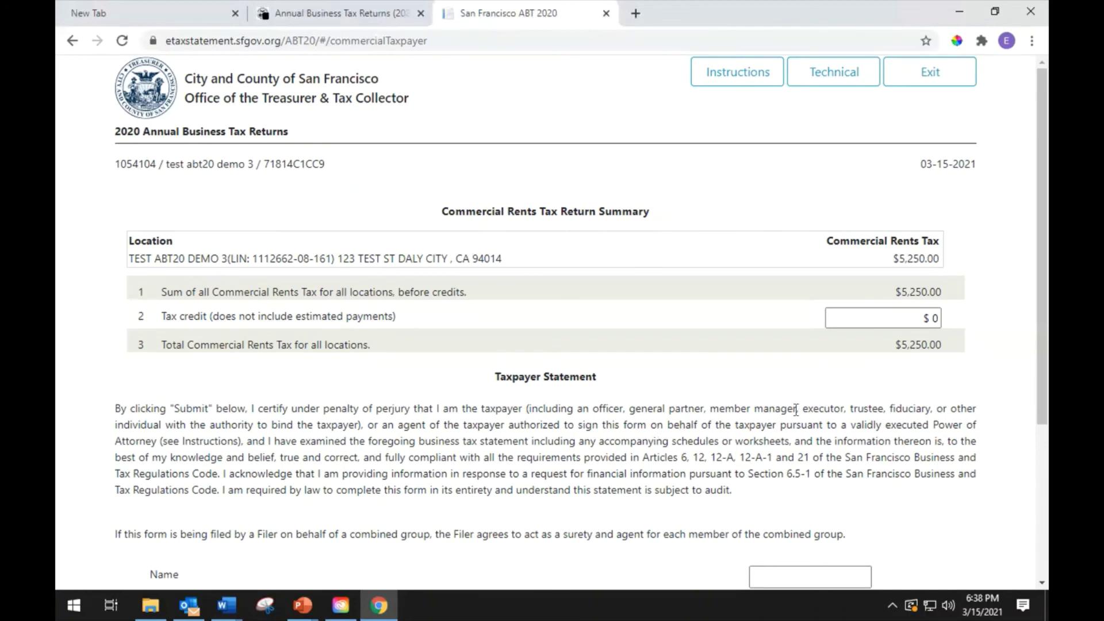
Step: Complete the filer's contact details under the Taxpayer Statement and submit the Commercial Rents Tax Return
scroll(761, 391, "down", 1)
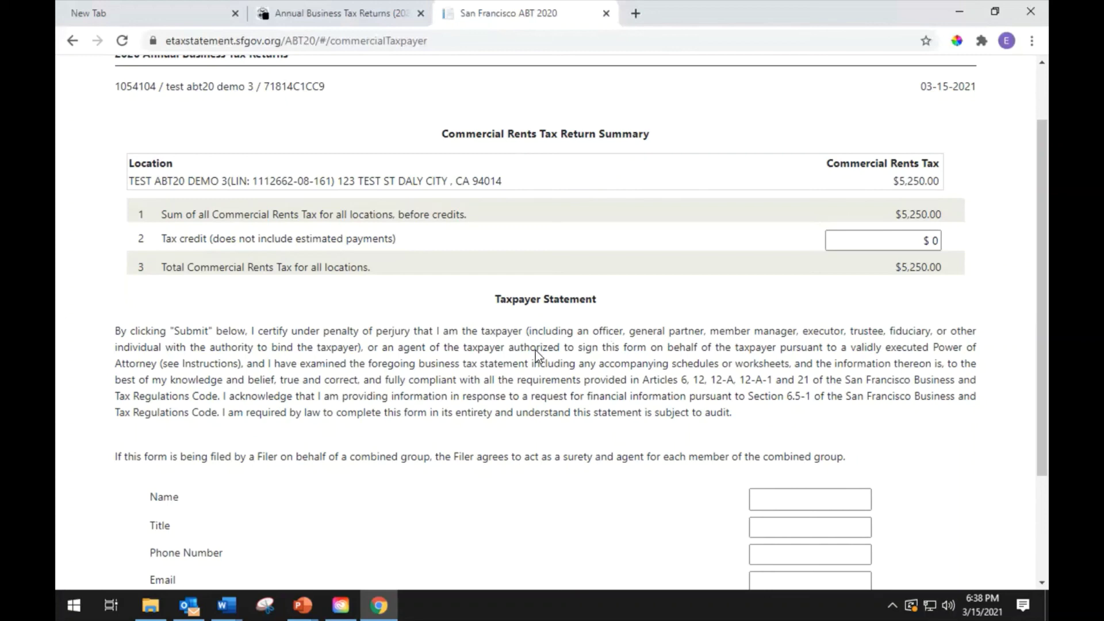
scroll(539, 356, "down", 1)
scroll(539, 357, "down", 1)
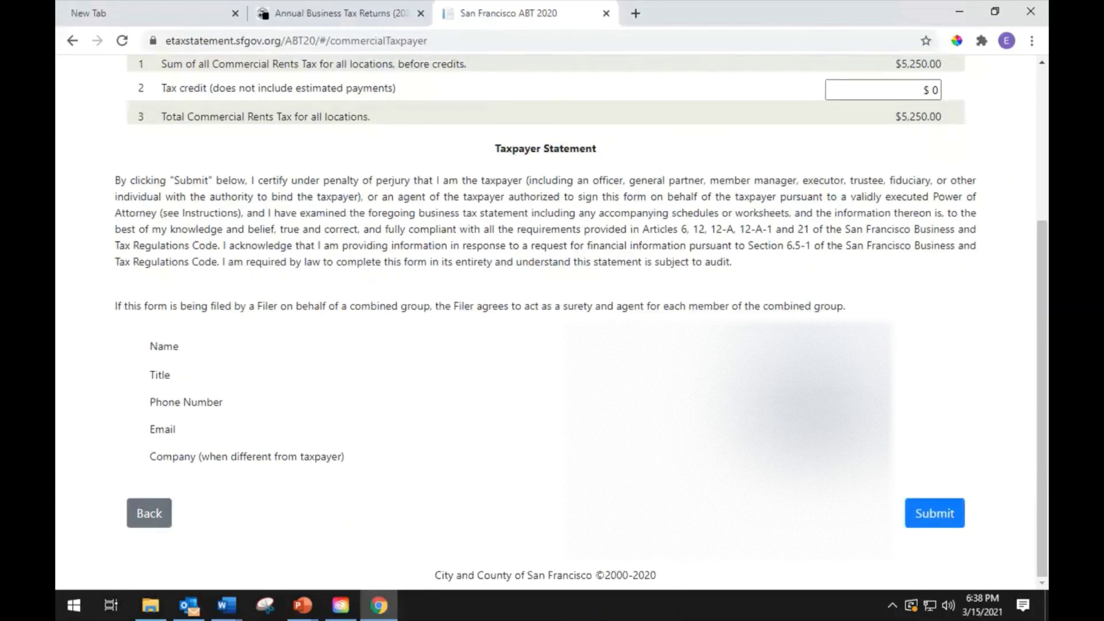
left_click(541, 456)
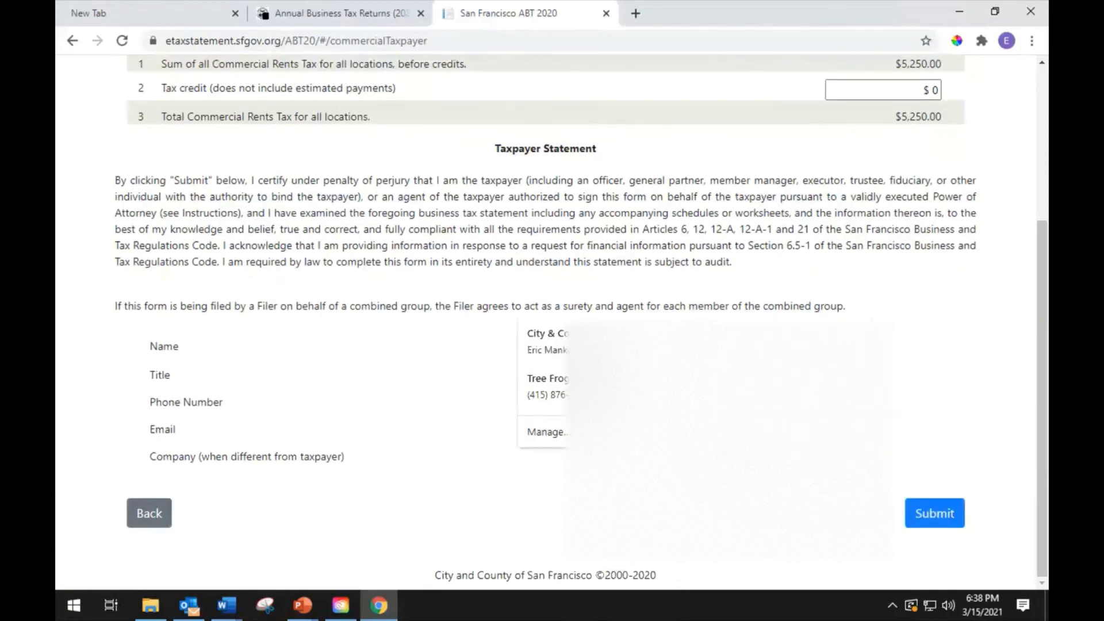
key("Escape")
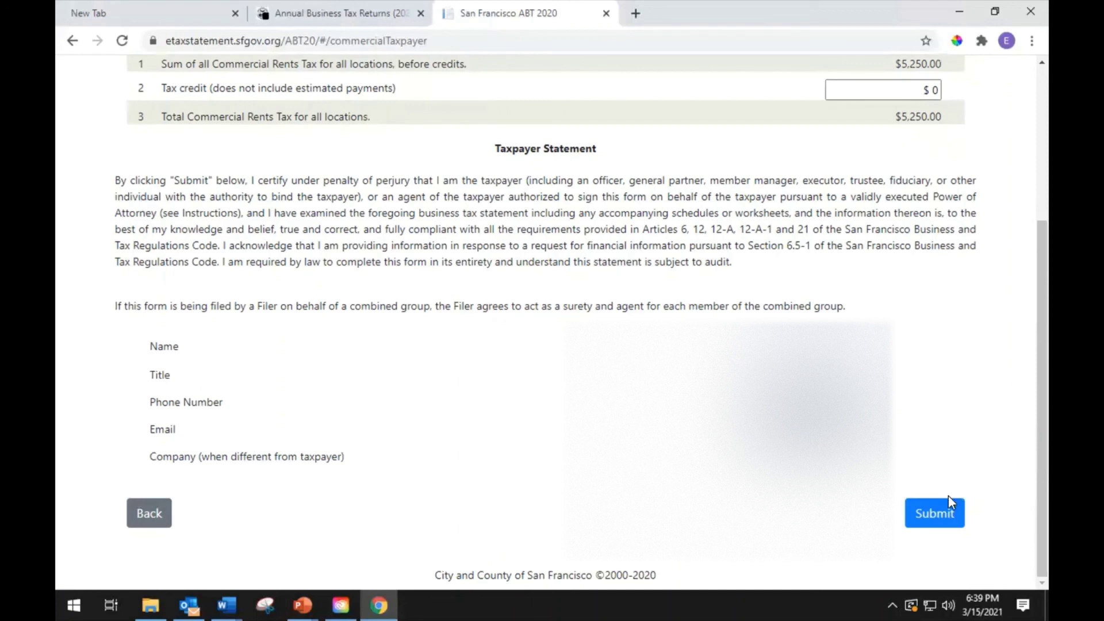
left_click(924, 512)
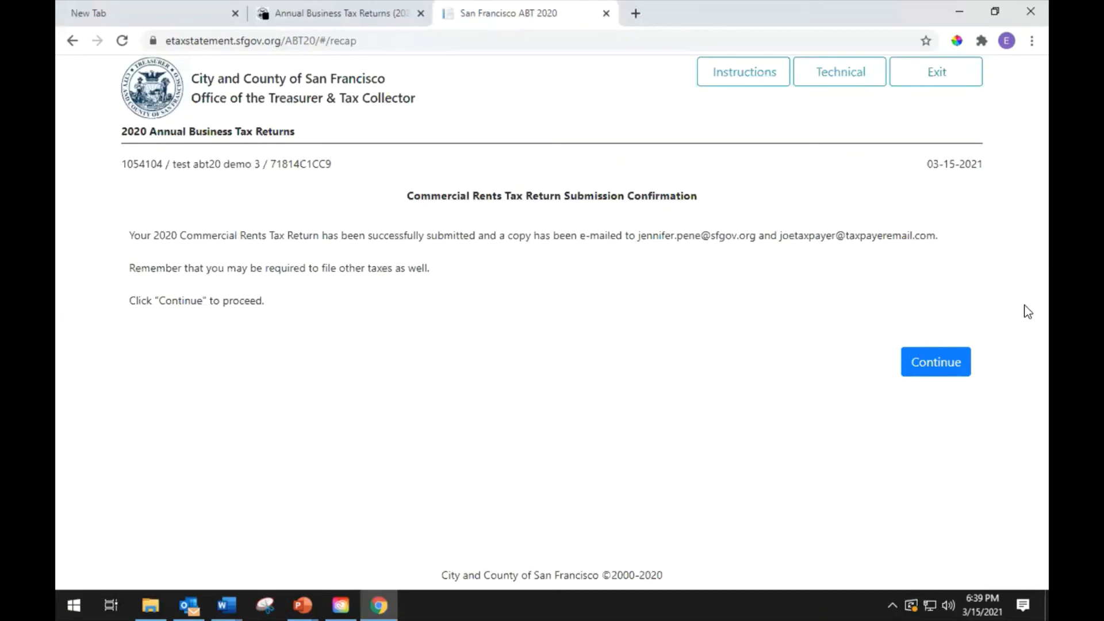
Step: Continue from the submission confirmation, review the Commercial Rent Tax courtesy calculation and proceed to the Tax Return Menu
left_click(939, 365)
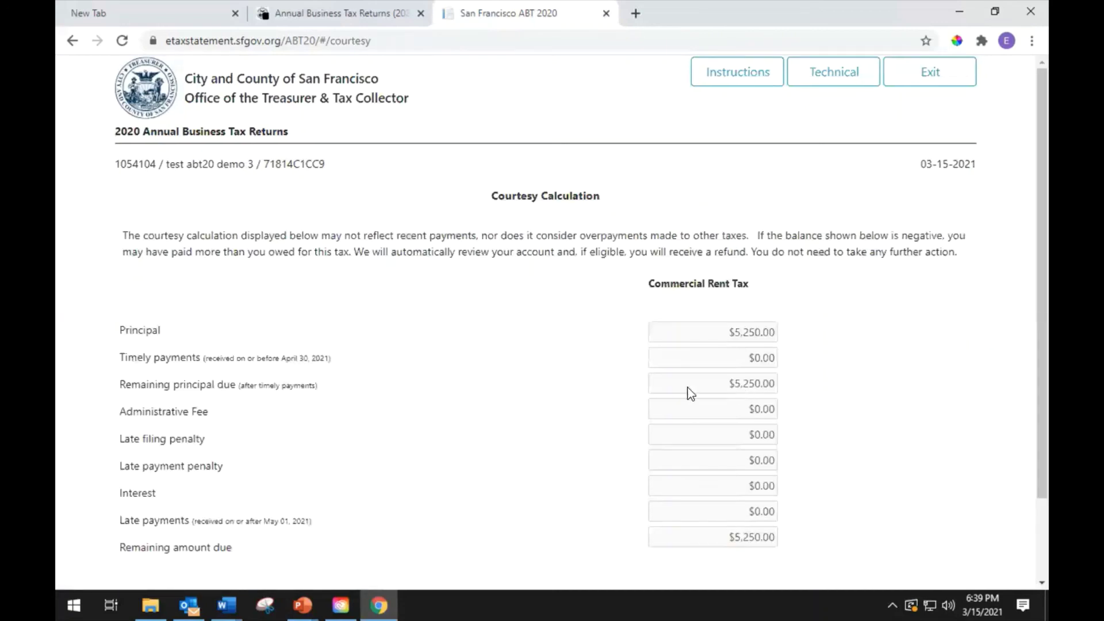
scroll(418, 383, "down", 2)
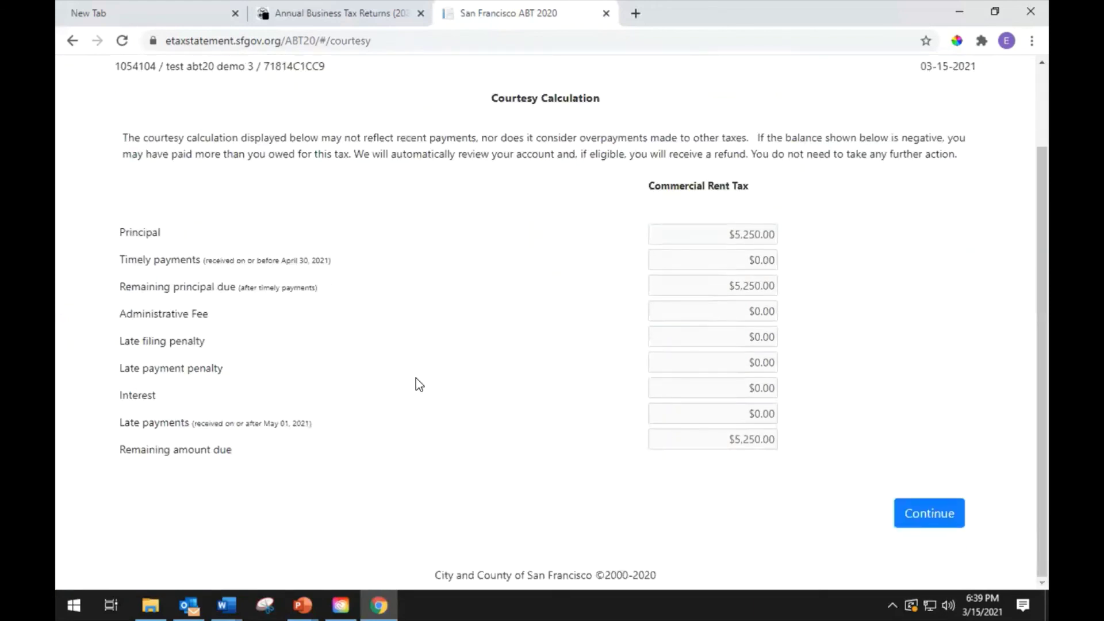
scroll(419, 384, "up", 2)
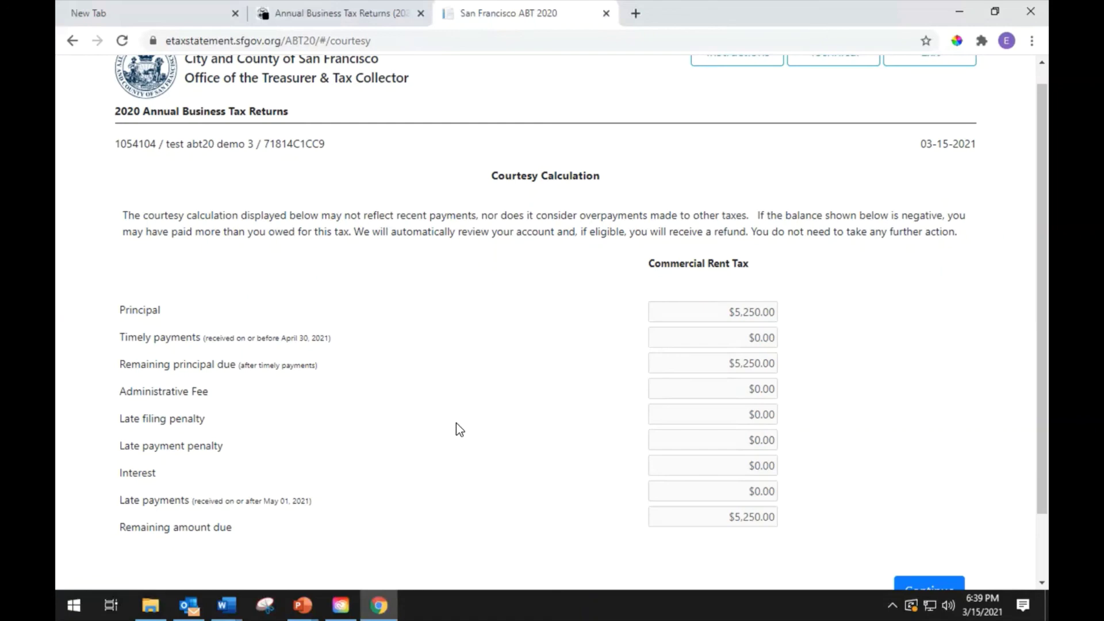
scroll(515, 491, "down", 1)
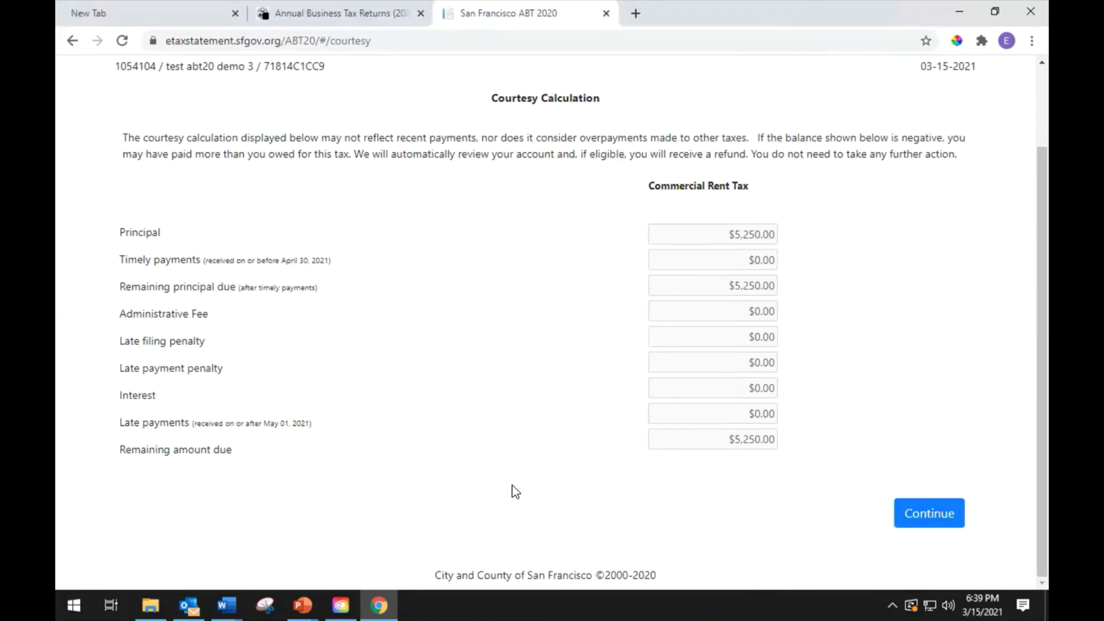
left_click(924, 517)
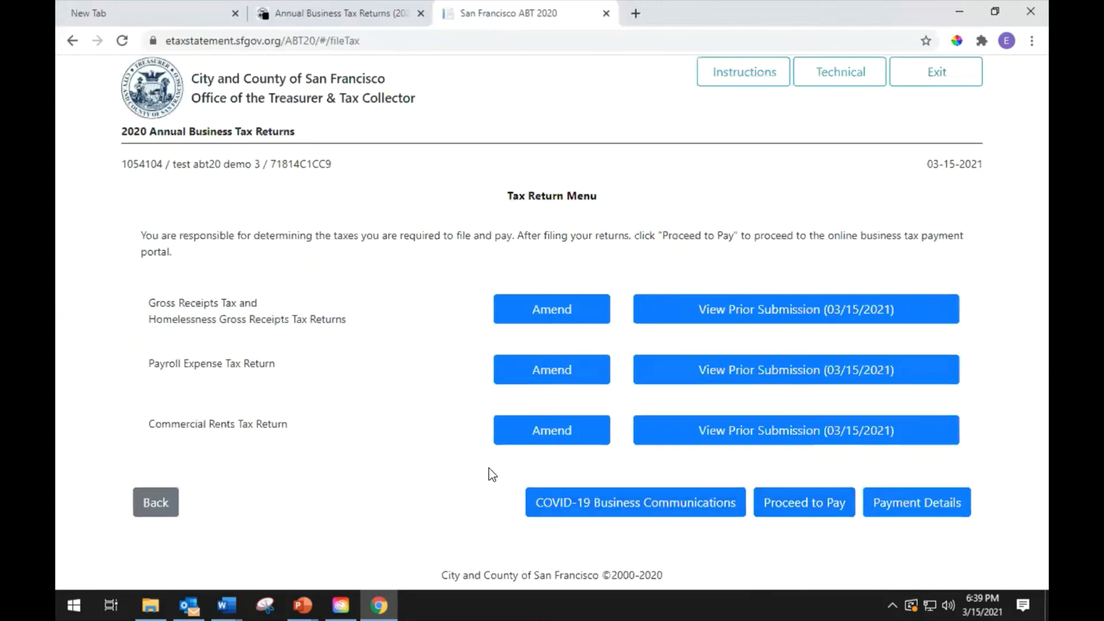